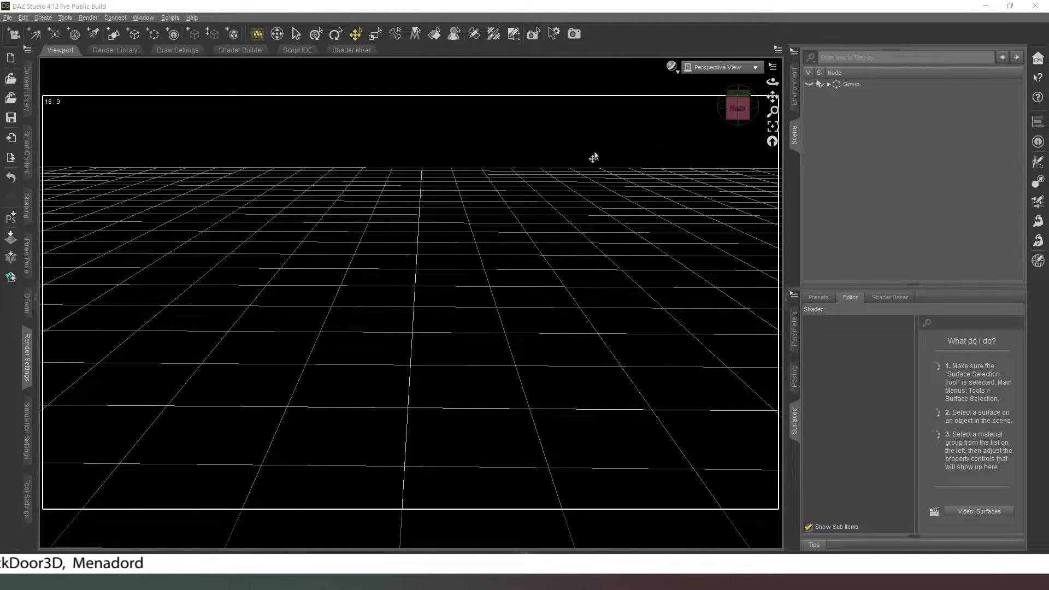
Show the hidden Group to view its figure, and hide it again.
{"action": "left_click", "coordinate": [808, 85]}
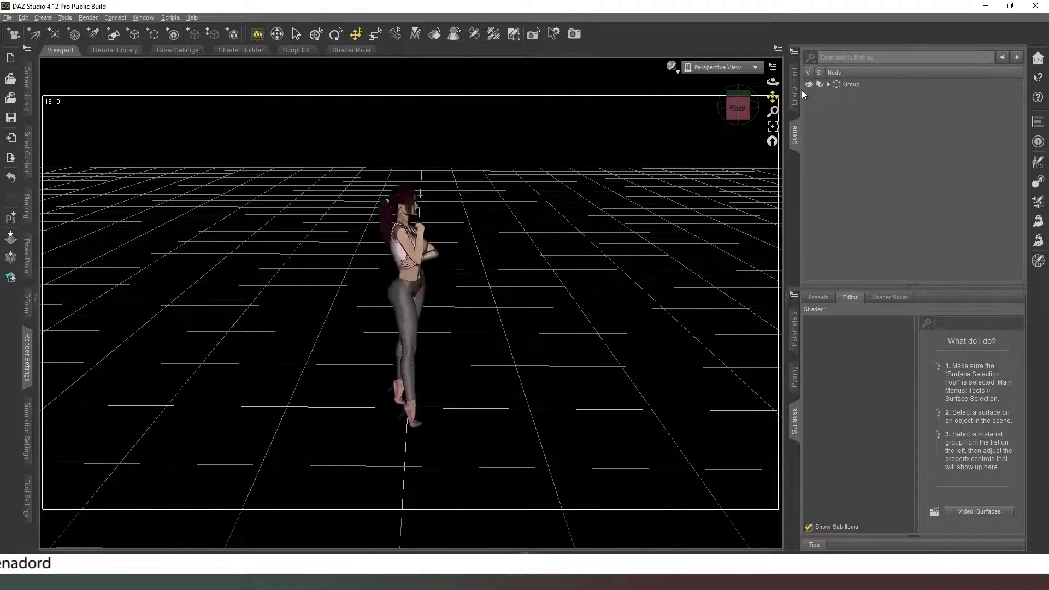
{"action": "left_click", "coordinate": [809, 85]}
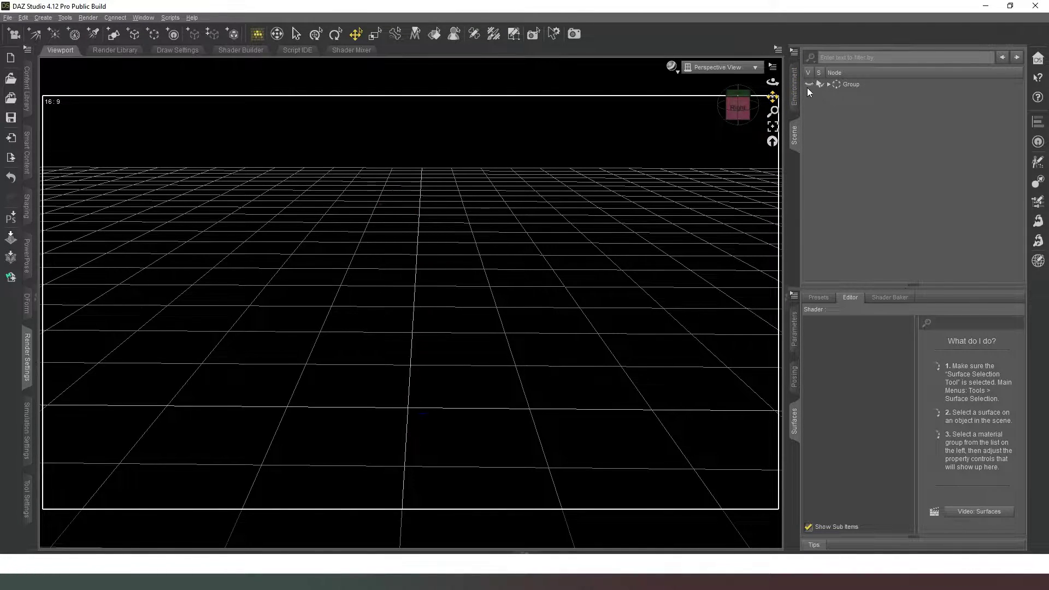
{"action": "left_click_drag", "start_coordinate": [738, 106], "coordinate": [748, 111]}
{"action": "left_click", "coordinate": [773, 141]}
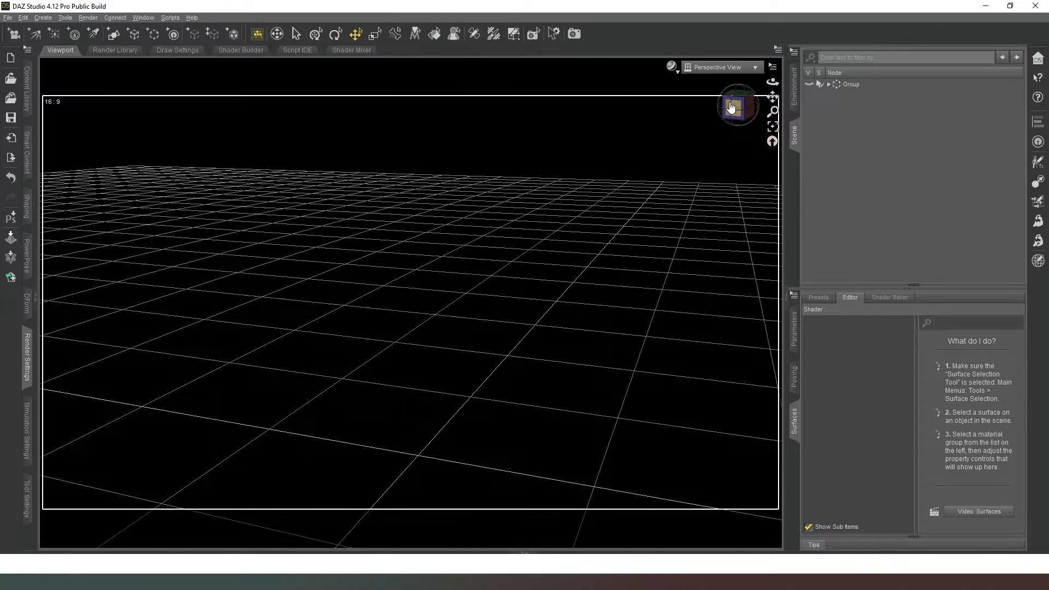
Create a sphere primitive at World Center, Y Positive axis, with a 2 m diameter, 6 segments and 12 sides.
{"action": "left_click", "coordinate": [115, 37]}
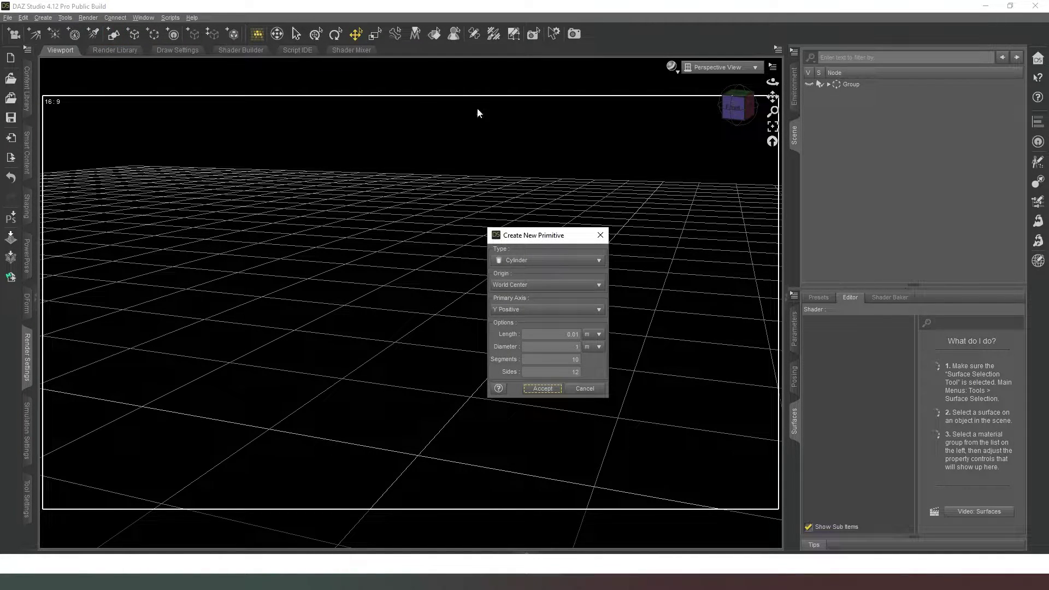
{"action": "left_click", "coordinate": [540, 256]}
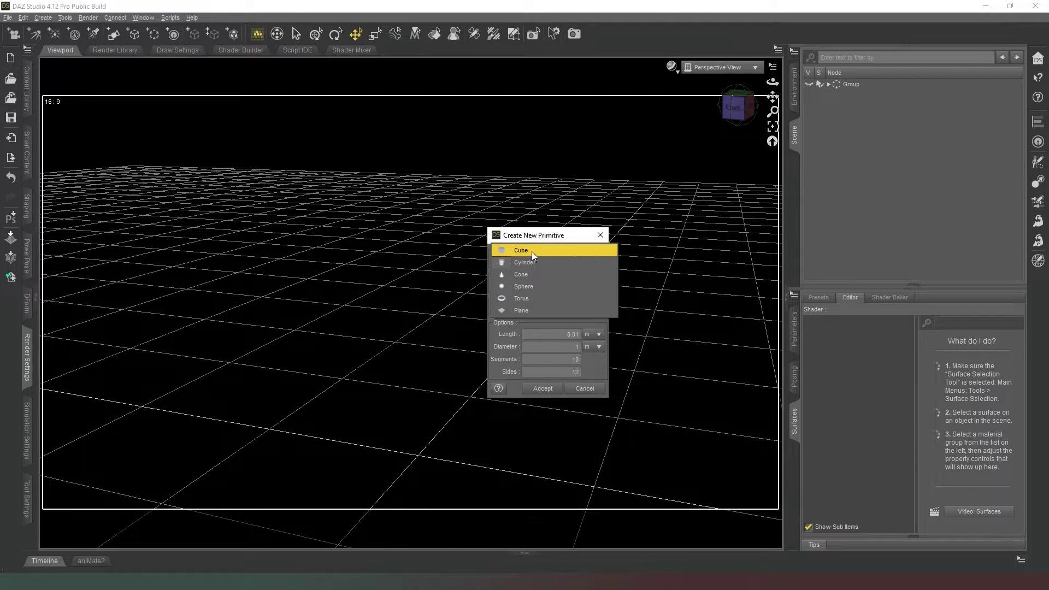
{"action": "left_click", "coordinate": [535, 287]}
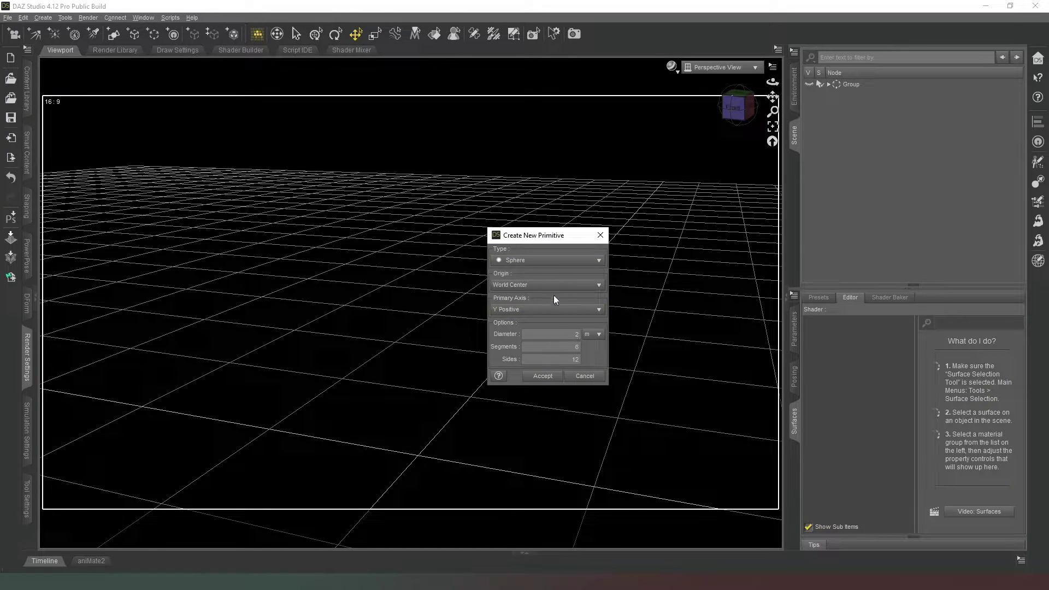
{"action": "left_click", "coordinate": [536, 376]}
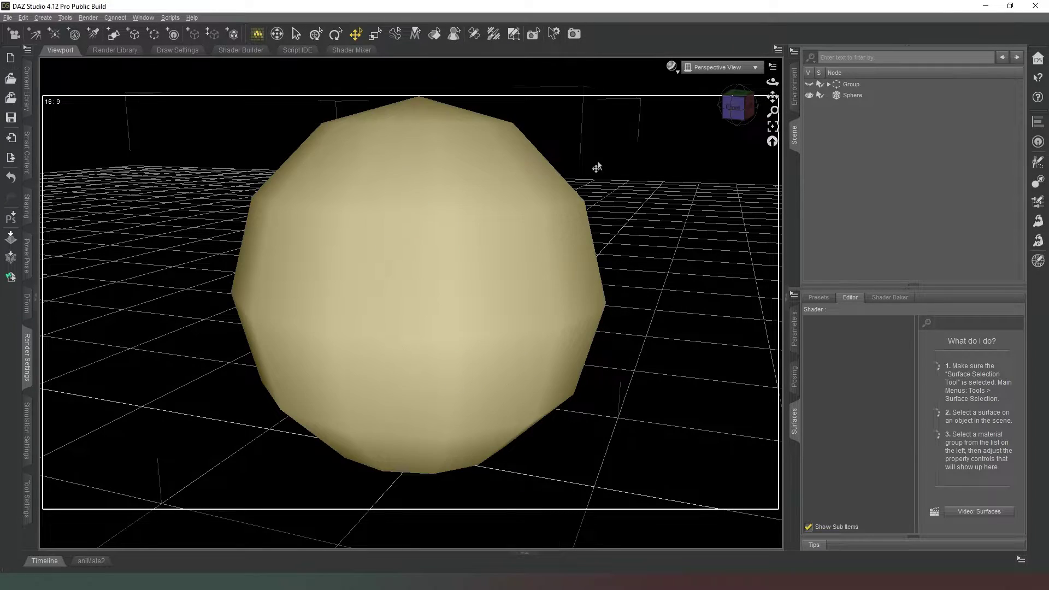
Set the viewport's draw style to Wire Shaded so the sphere's polygon edges are drawn.
{"action": "left_click", "coordinate": [677, 74]}
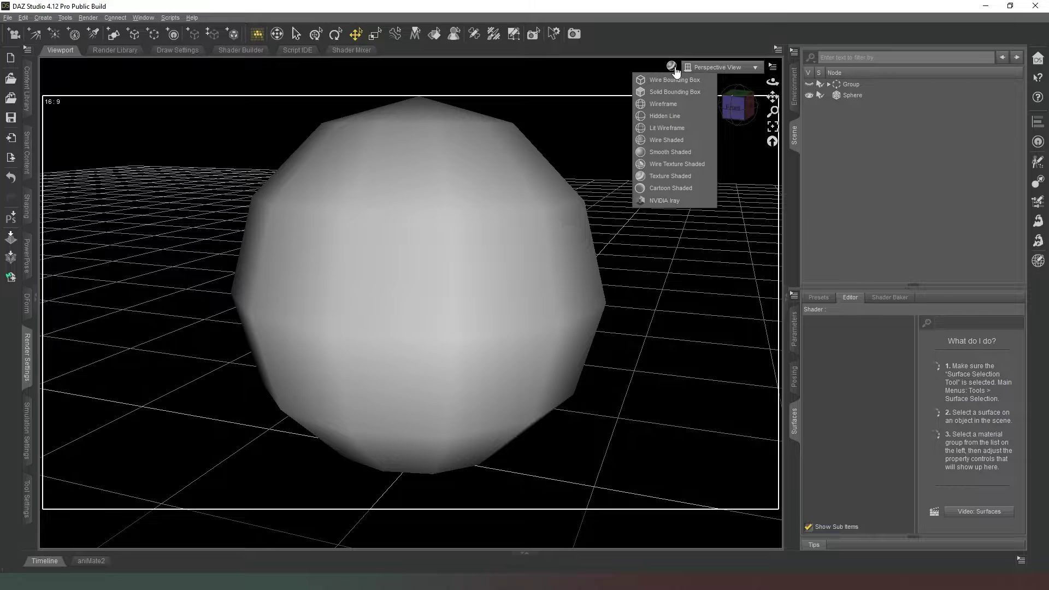
{"action": "left_click", "coordinate": [674, 139]}
{"action": "mouse_move", "coordinate": [737, 108]}
{"action": "left_mouse_down"}
{"action": "mouse_move", "coordinate": [686, 108]}
{"action": "mouse_move", "coordinate": [747, 88]}
{"action": "mouse_move", "coordinate": [731, 129]}
{"action": "mouse_move", "coordinate": [745, 114]}
{"action": "left_mouse_up"}
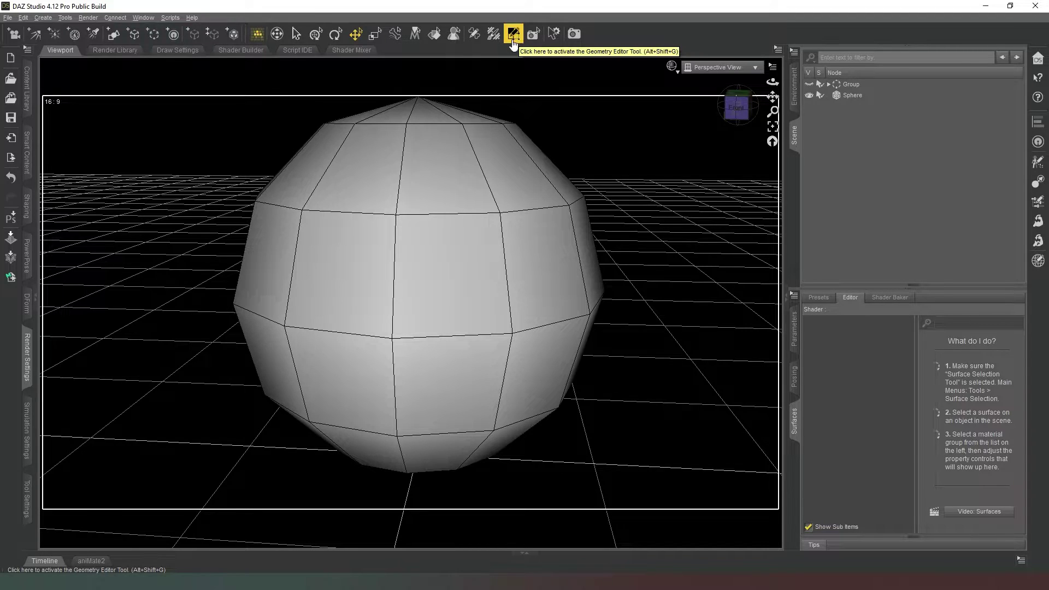
Activate the Geometry Editor tool on the Sphere and check which selection mode is set.
{"action": "left_click", "coordinate": [517, 37]}
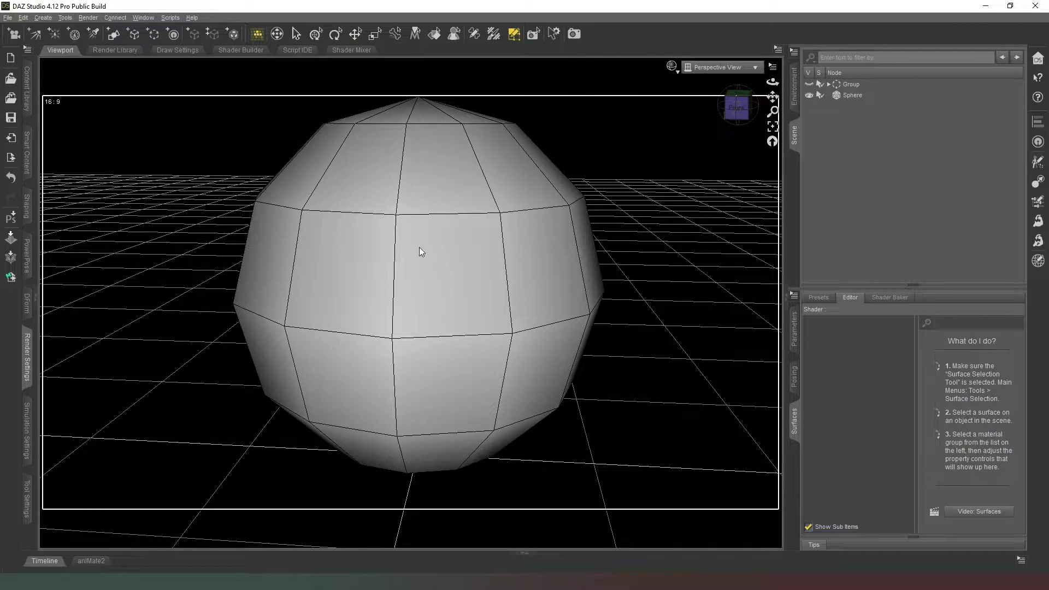
{"action": "left_click", "coordinate": [849, 95]}
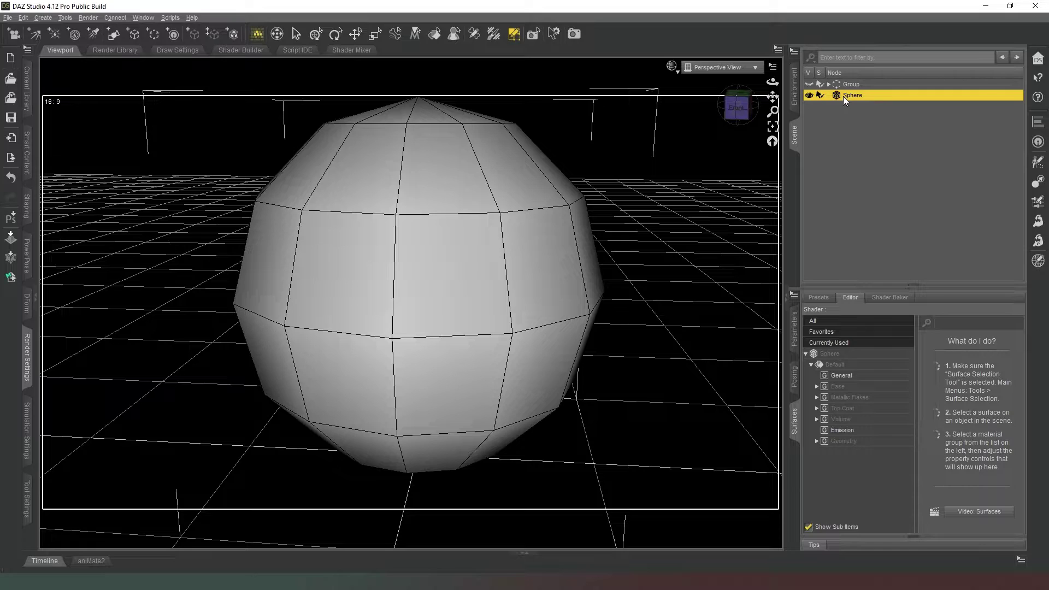
{"action": "right_click", "coordinate": [431, 215]}
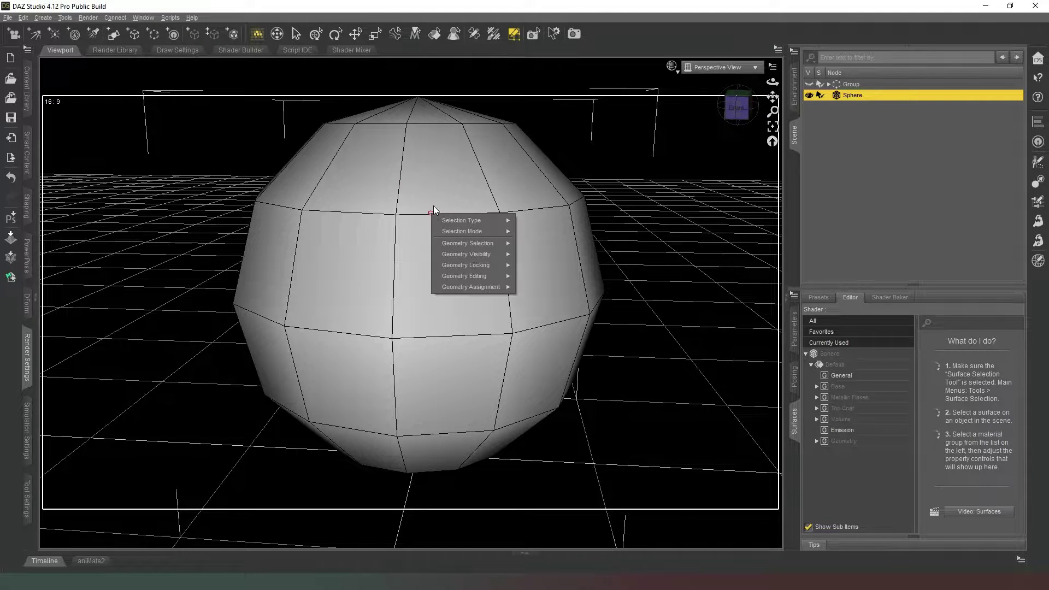
{"action": "mouse_move", "coordinate": [490, 218]}
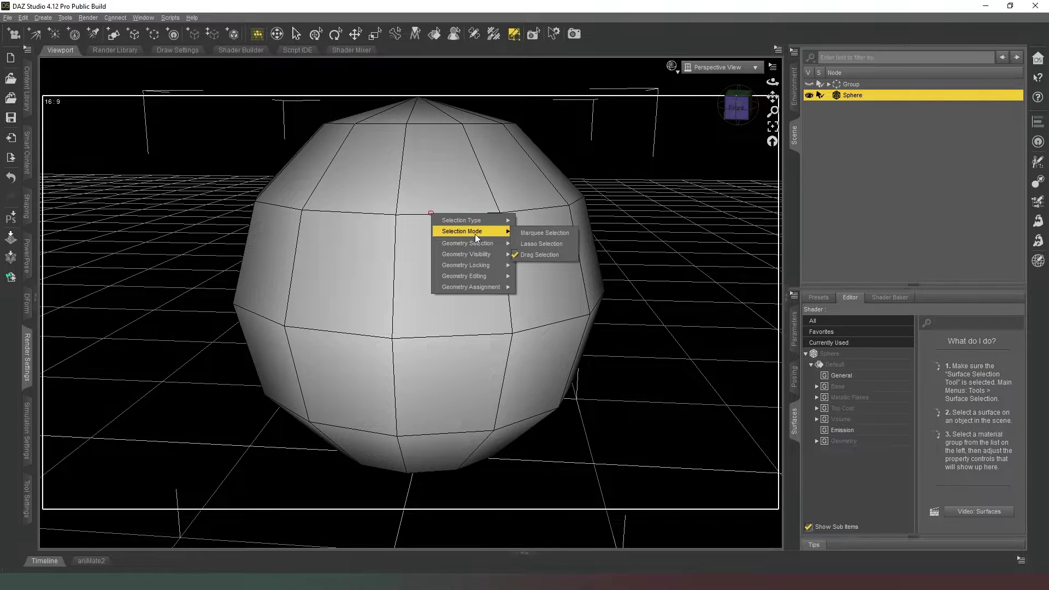
{"action": "left_click", "coordinate": [739, 103]}
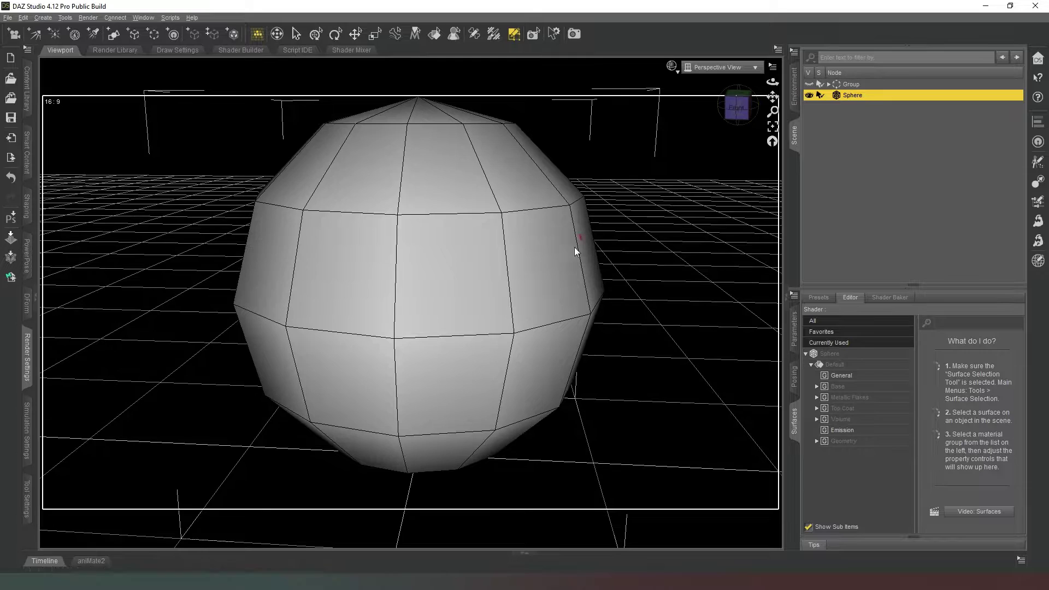
Select the polygons on the sphere's front in the upper four rows and the bottom cap, leaving out the fifth row.
{"action": "mouse_move", "coordinate": [572, 257]}
{"action": "left_mouse_down"}
{"action": "mouse_move", "coordinate": [302, 270]}
{"action": "mouse_move", "coordinate": [366, 168]}
{"action": "mouse_move", "coordinate": [544, 148]}
{"action": "left_mouse_up"}
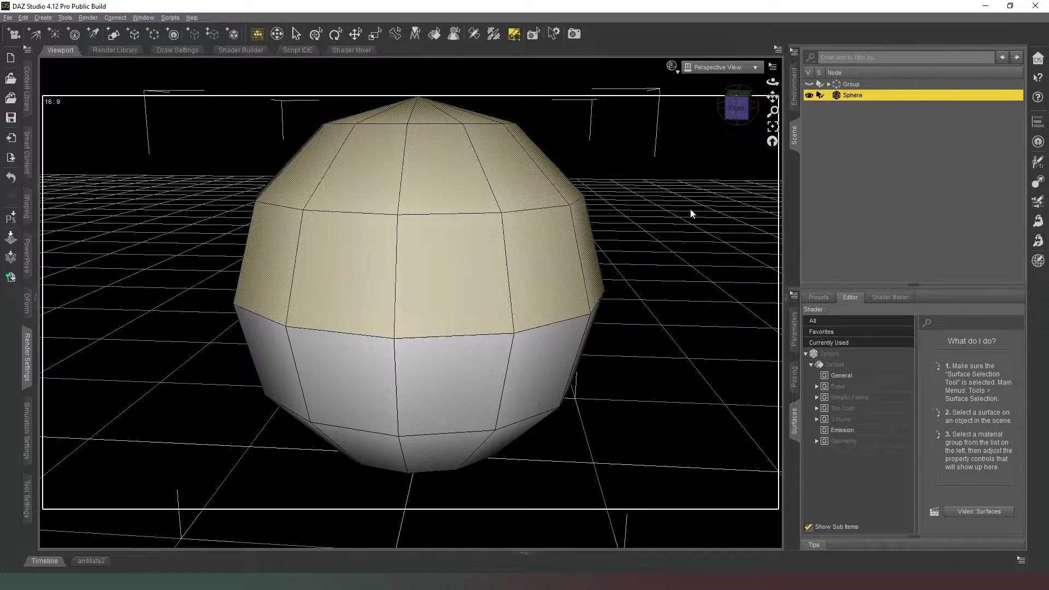
{"action": "mouse_move", "coordinate": [740, 112]}
{"action": "left_mouse_down"}
{"action": "mouse_move", "coordinate": [761, 104]}
{"action": "mouse_move", "coordinate": [741, 104]}
{"action": "left_mouse_up"}
{"action": "left_click_drag", "start_coordinate": [608, 314], "coordinate": [271, 323]}
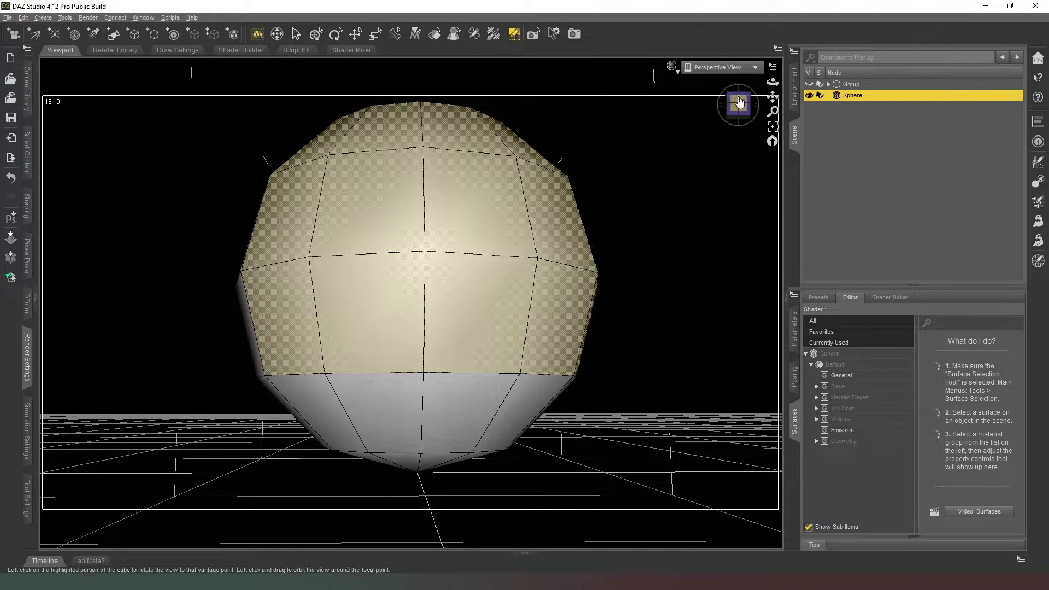
{"action": "left_click_drag", "start_coordinate": [740, 104], "coordinate": [740, 93]}
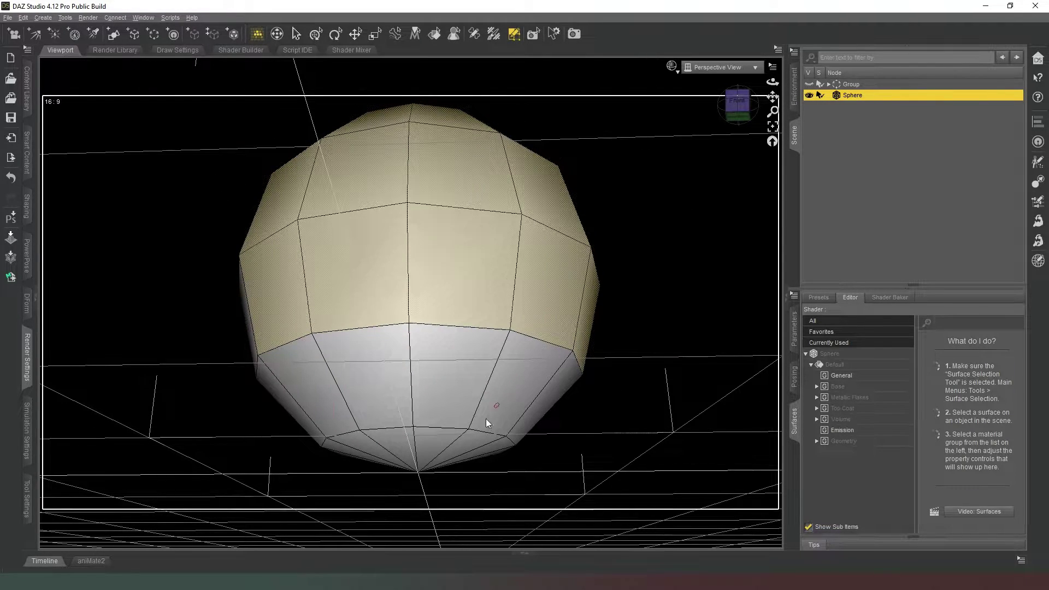
{"action": "mouse_move", "coordinate": [471, 457]}
{"action": "left_mouse_down"}
{"action": "mouse_move", "coordinate": [374, 459]}
{"action": "mouse_move", "coordinate": [430, 473]}
{"action": "left_mouse_up"}
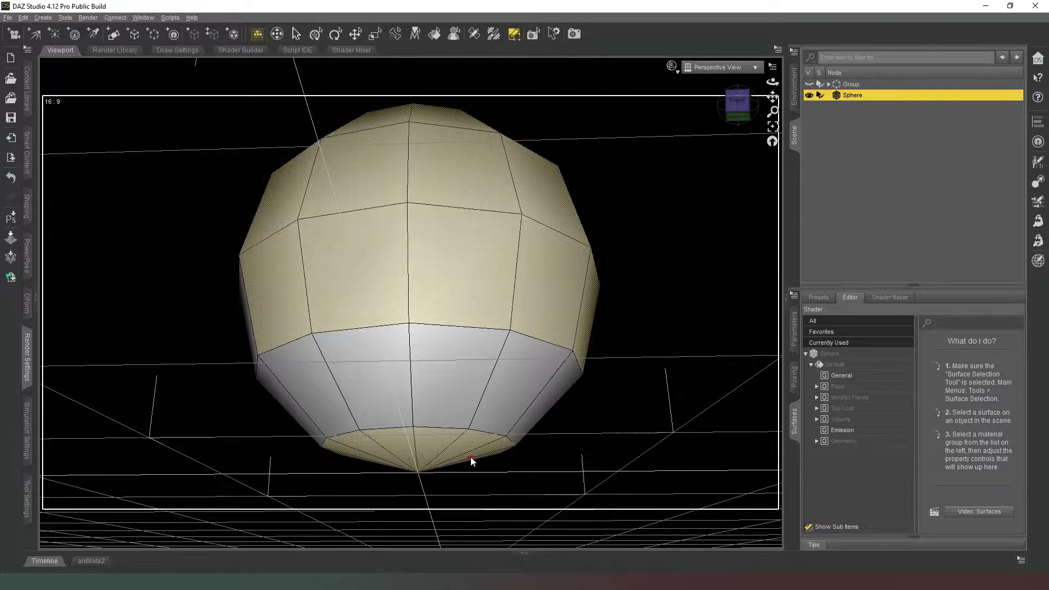
Add the polygons around the sphere's sides and back, including those in the fifth row, to the selection.
{"action": "left_click_drag", "start_coordinate": [750, 107], "coordinate": [693, 105]}
{"action": "mouse_move", "coordinate": [432, 401]}
{"action": "left_mouse_down", "text": "ctrl"}
{"action": "mouse_move", "coordinate": [467, 202]}
{"action": "mouse_move", "coordinate": [510, 146]}
{"action": "mouse_move", "coordinate": [527, 322]}
{"action": "mouse_move", "coordinate": [469, 468]}
{"action": "left_mouse_up", "text": "ctrl"}
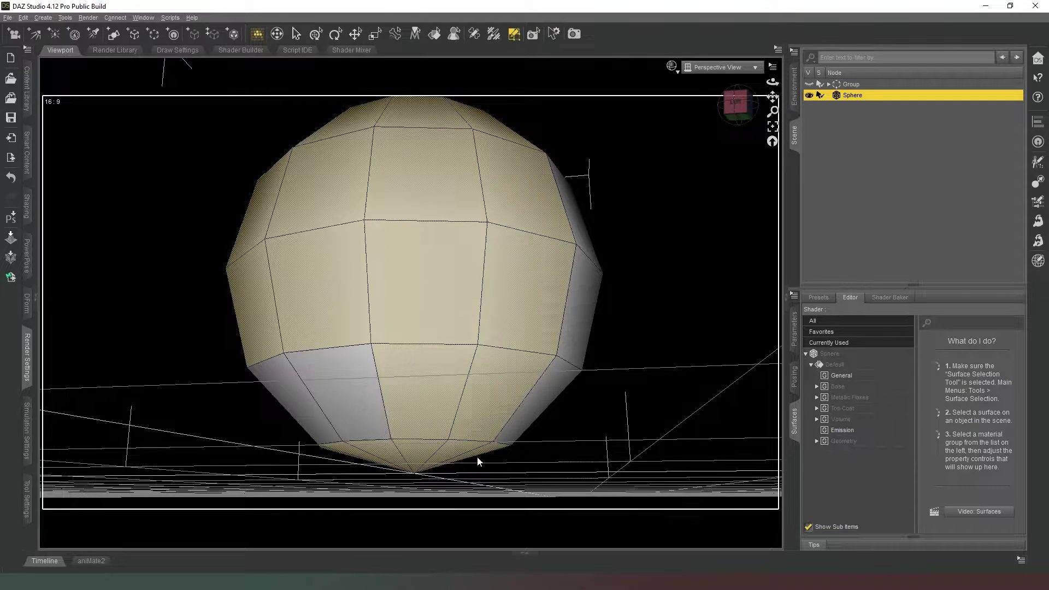
{"action": "left_click_drag", "start_coordinate": [738, 103], "coordinate": [696, 107]}
{"action": "mouse_move", "coordinate": [481, 377]}
{"action": "left_mouse_down", "text": "ctrl"}
{"action": "mouse_move", "coordinate": [440, 500]}
{"action": "mouse_move", "coordinate": [490, 438]}
{"action": "mouse_move", "coordinate": [467, 281]}
{"action": "mouse_move", "coordinate": [567, 211]}
{"action": "mouse_move", "coordinate": [475, 126]}
{"action": "mouse_move", "coordinate": [410, 112]}
{"action": "left_mouse_up", "text": "ctrl"}
{"action": "left_click_drag", "start_coordinate": [738, 104], "coordinate": [728, 131]}
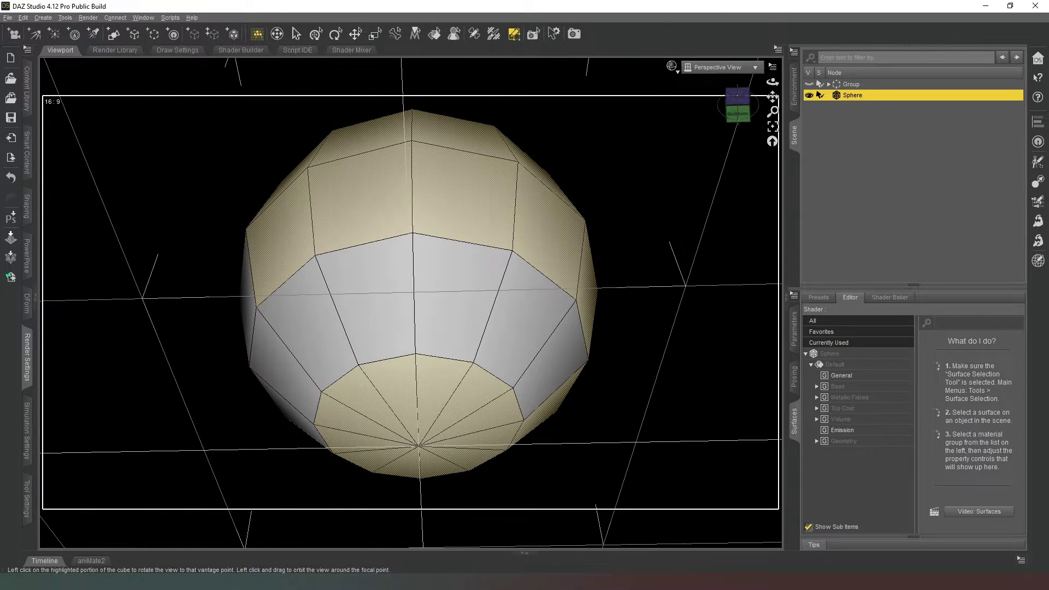
Add the remaining side and top polygons to the selection, leaving out only four front polygons in the row above the bottom cap.
{"action": "left_click", "coordinate": [560, 363]}
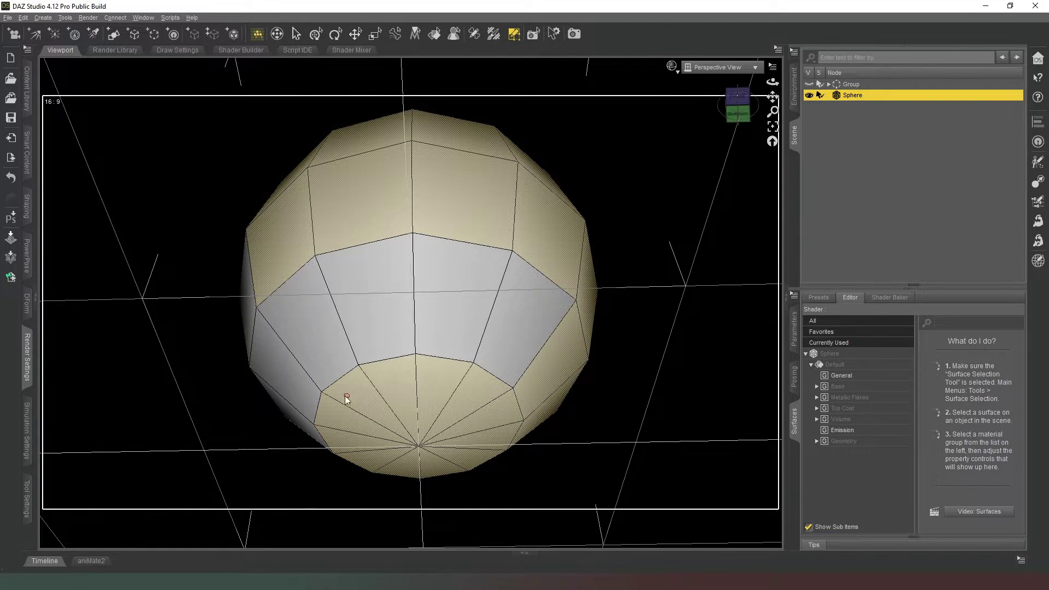
{"action": "left_click", "coordinate": [298, 400]}
{"action": "left_click_drag", "start_coordinate": [737, 105], "coordinate": [738, 113]}
{"action": "left_click", "coordinate": [511, 228]}
{"action": "left_click", "coordinate": [375, 178]}
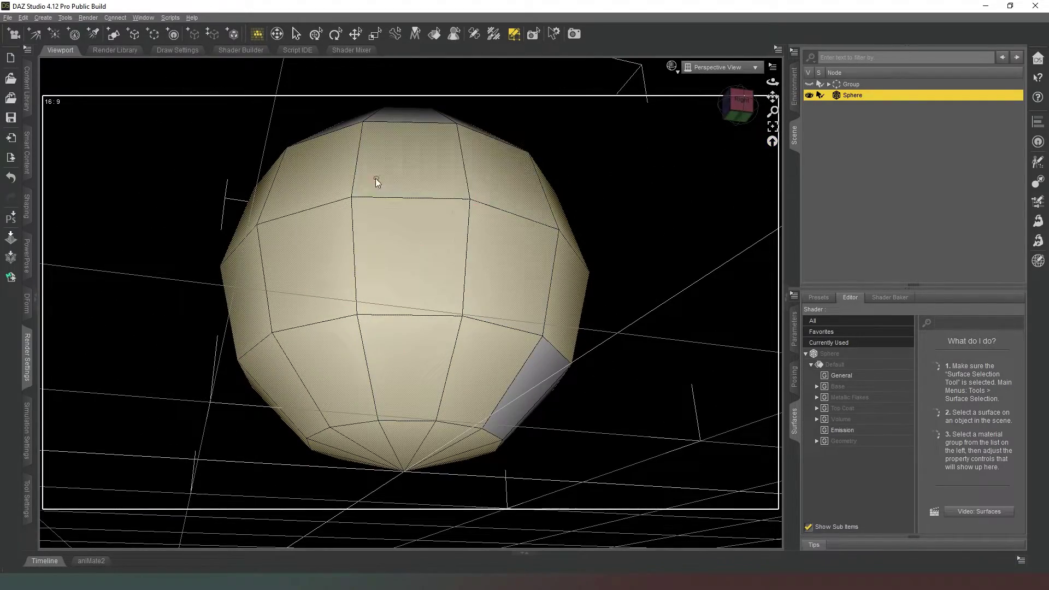
{"action": "left_click", "coordinate": [731, 119]}
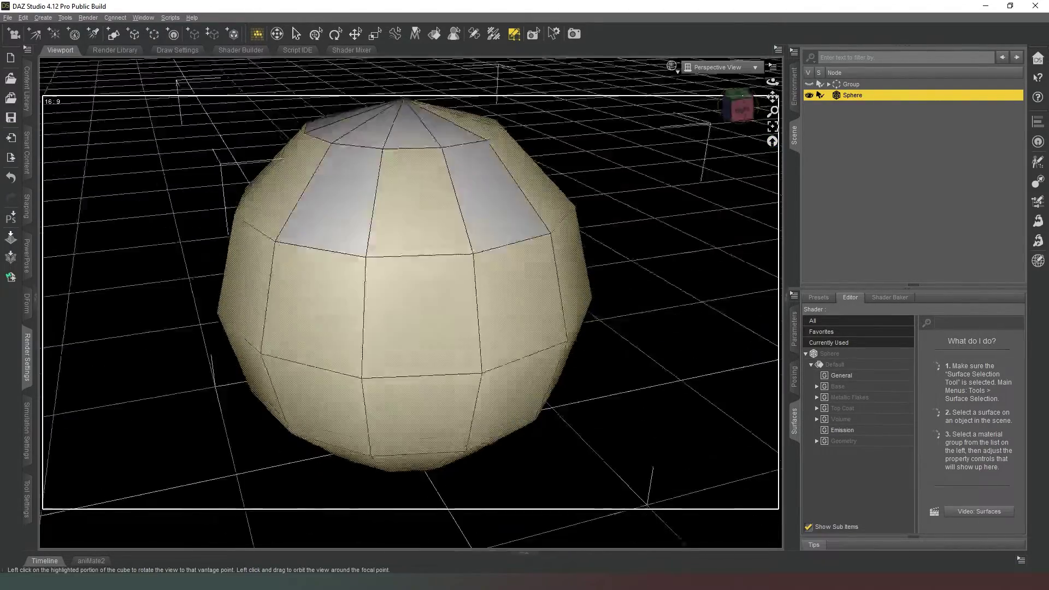
{"action": "mouse_move", "coordinate": [584, 159]}
{"action": "left_mouse_down", "text": "ctrl"}
{"action": "mouse_move", "coordinate": [321, 370]}
{"action": "mouse_move", "coordinate": [497, 206]}
{"action": "mouse_move", "coordinate": [344, 169]}
{"action": "left_mouse_up", "text": "ctrl"}
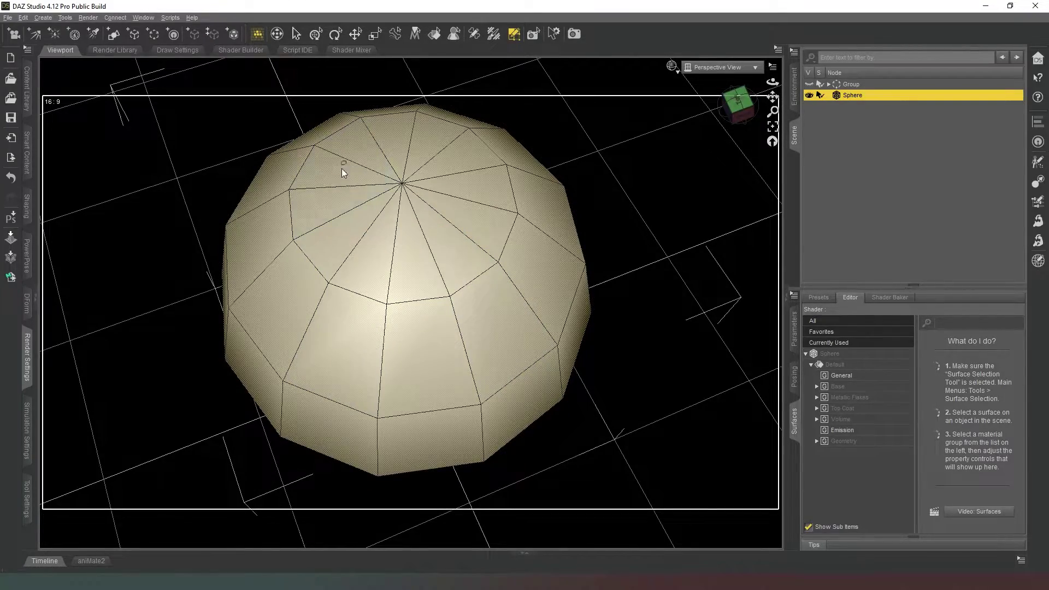
{"action": "left_click_drag", "start_coordinate": [737, 103], "coordinate": [738, 109]}
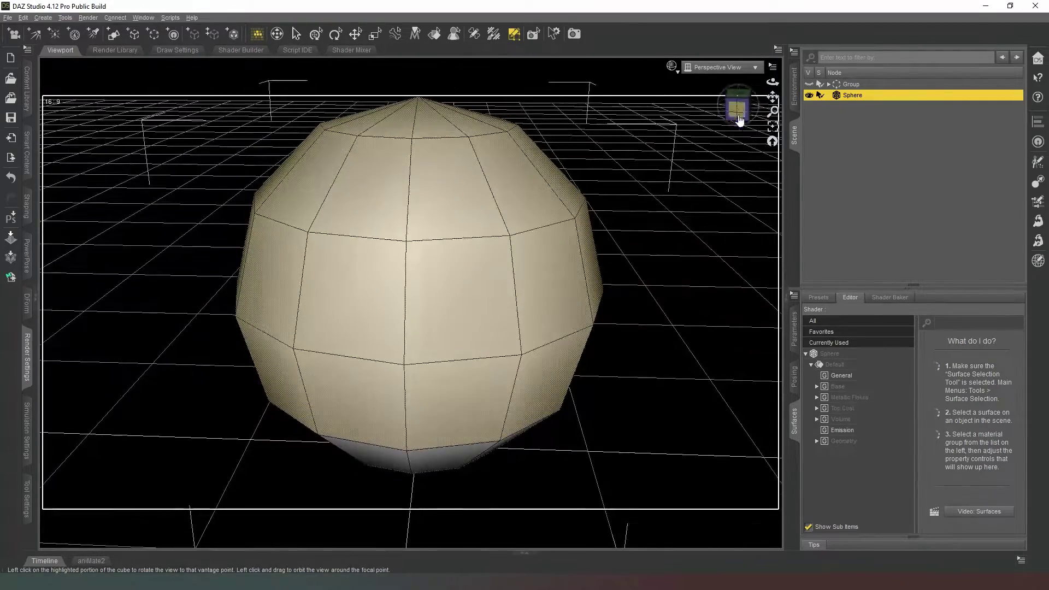
Delete the selected polygons so only the strip of four front polygons is kept.
{"action": "right_click", "coordinate": [448, 244]}
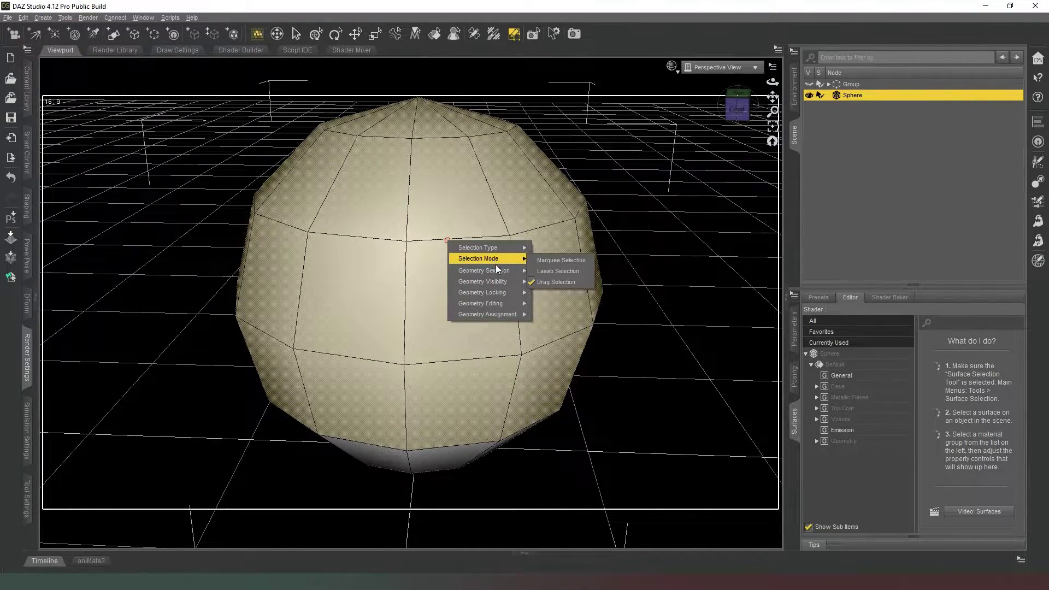
{"action": "mouse_move", "coordinate": [498, 304]}
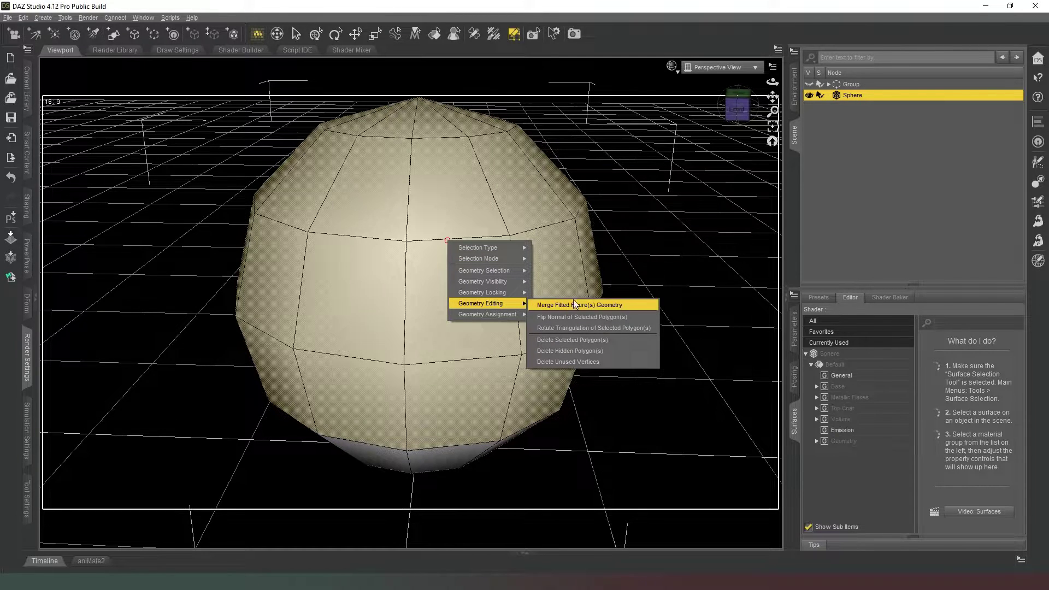
{"action": "left_click", "coordinate": [603, 339]}
{"action": "left_click", "coordinate": [502, 306]}
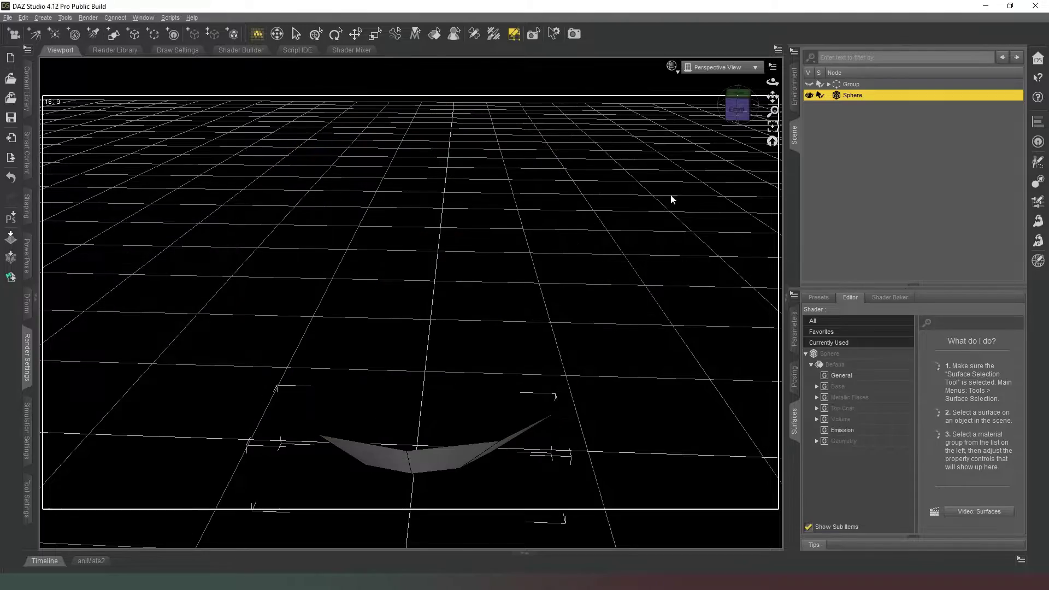
Reduce the Y Scale of the remaining sphere strip to flatten it.
{"action": "mouse_move", "coordinate": [737, 109]}
{"action": "left_mouse_down"}
{"action": "mouse_move", "coordinate": [727, 122]}
{"action": "mouse_move", "coordinate": [740, 107]}
{"action": "mouse_move", "coordinate": [738, 116]}
{"action": "mouse_move", "coordinate": [753, 114]}
{"action": "left_mouse_up"}
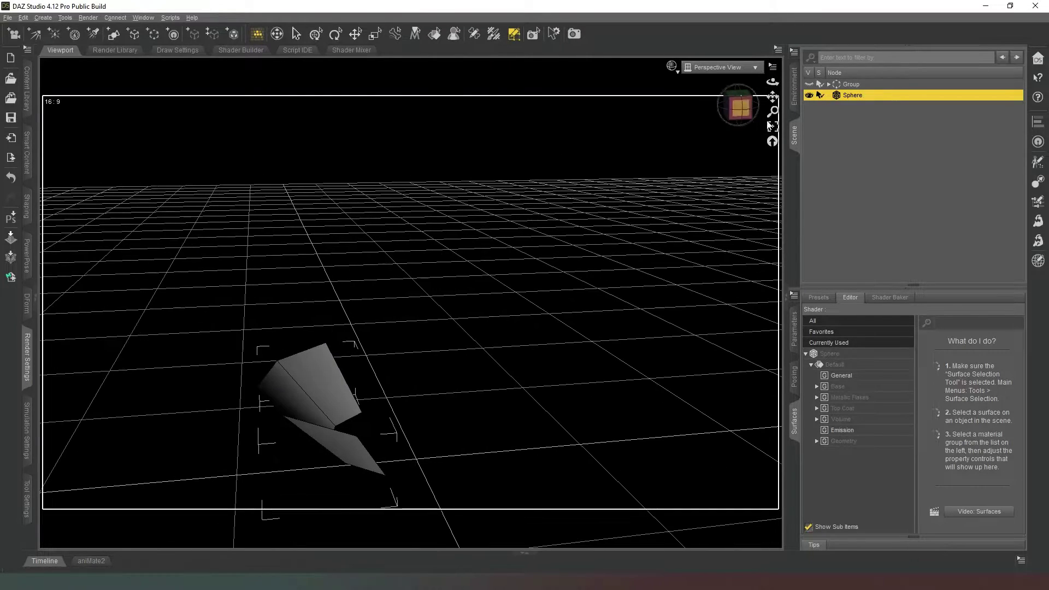
{"action": "left_click", "coordinate": [796, 336]}
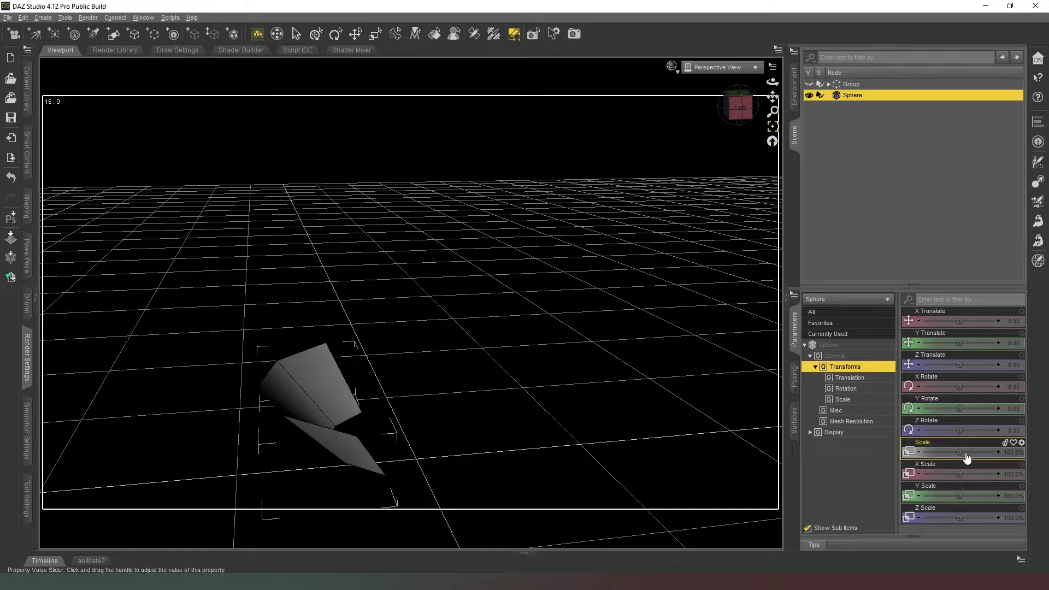
{"action": "left_click_drag", "start_coordinate": [960, 494], "coordinate": [944, 495]}
{"action": "left_click_drag", "start_coordinate": [739, 106], "coordinate": [714, 95]}
Set the Emission Color of the sphere strip to a warm yellow with RGB 227, 196, 103.
{"action": "left_click", "coordinate": [795, 420]}
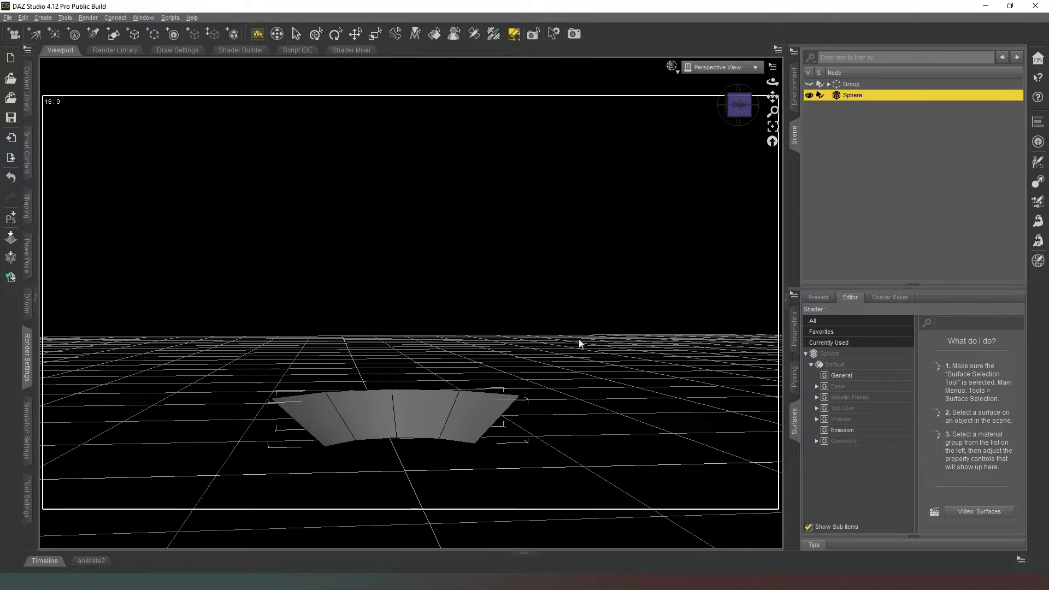
{"action": "left_click", "coordinate": [459, 426]}
{"action": "mouse_move", "coordinate": [738, 105]}
{"action": "left_mouse_down"}
{"action": "mouse_move", "coordinate": [750, 123]}
{"action": "mouse_move", "coordinate": [749, 115]}
{"action": "left_mouse_up"}
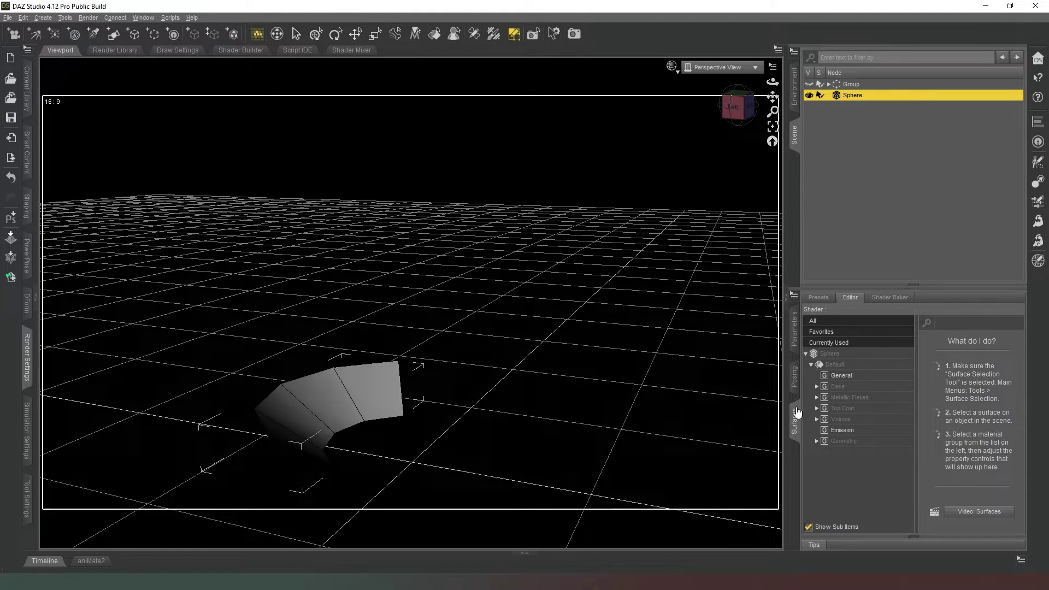
{"action": "left_click", "coordinate": [847, 434]}
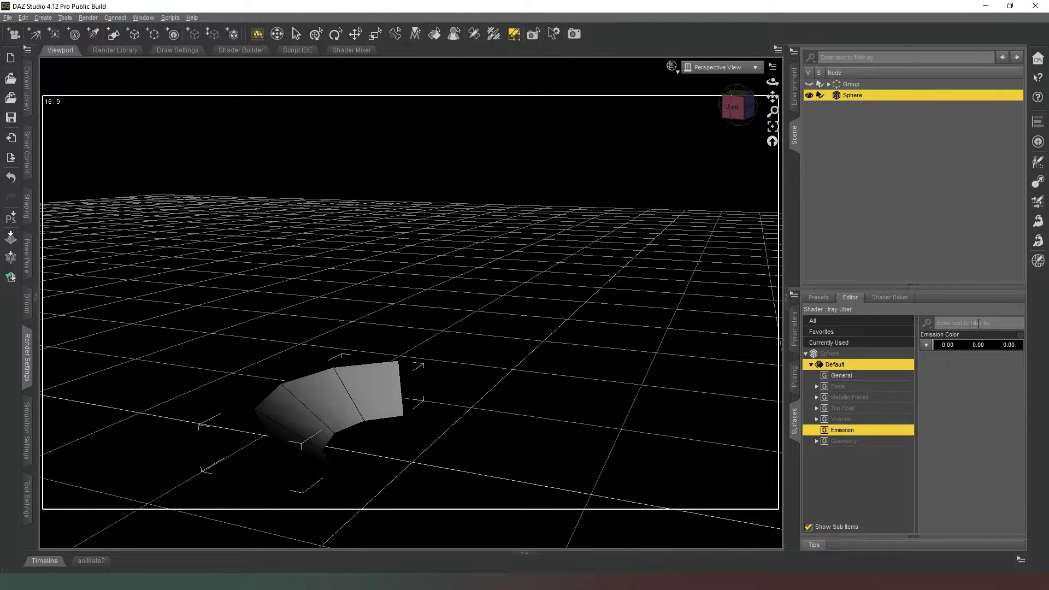
{"action": "left_click", "coordinate": [963, 351]}
{"action": "left_click", "coordinate": [622, 257]}
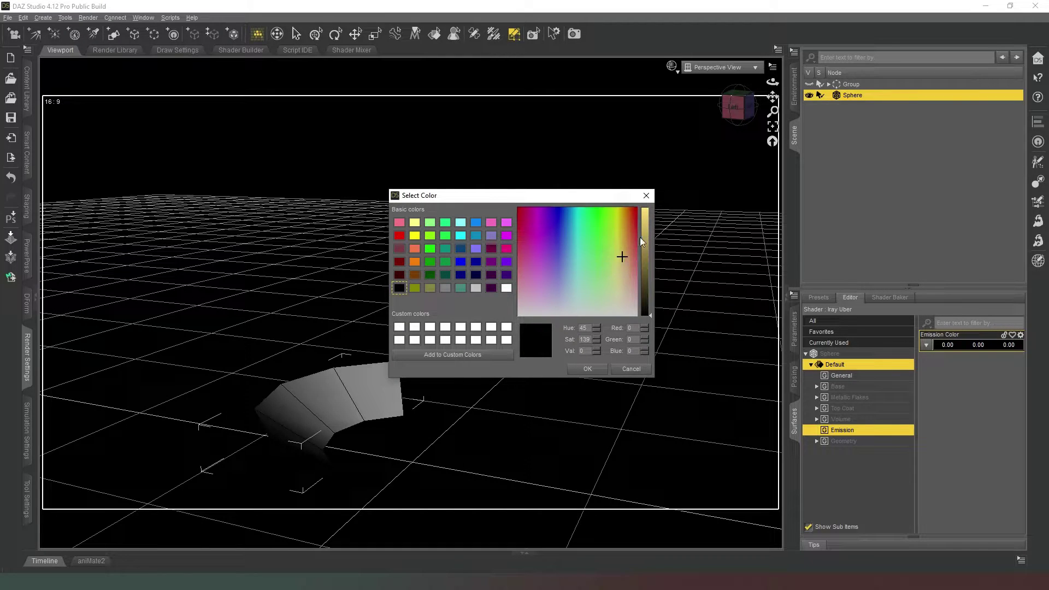
{"action": "left_click", "coordinate": [650, 222]}
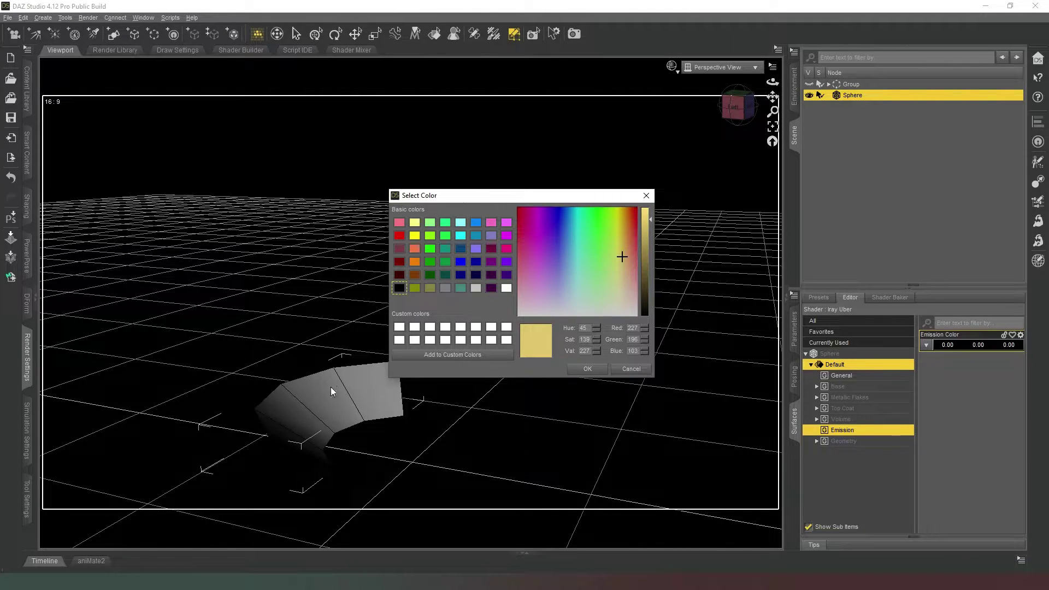
{"action": "left_click", "coordinate": [588, 370]}
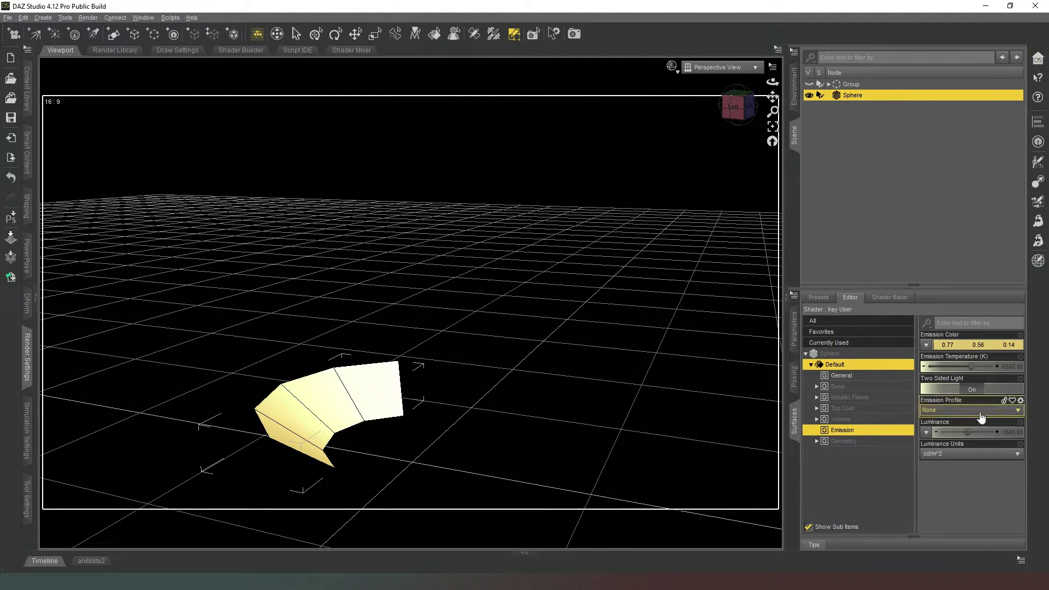
Set the sphere strip's Luminance Units to kcd/m^2 and its Luminance to 100.
{"action": "left_click", "coordinate": [973, 454]}
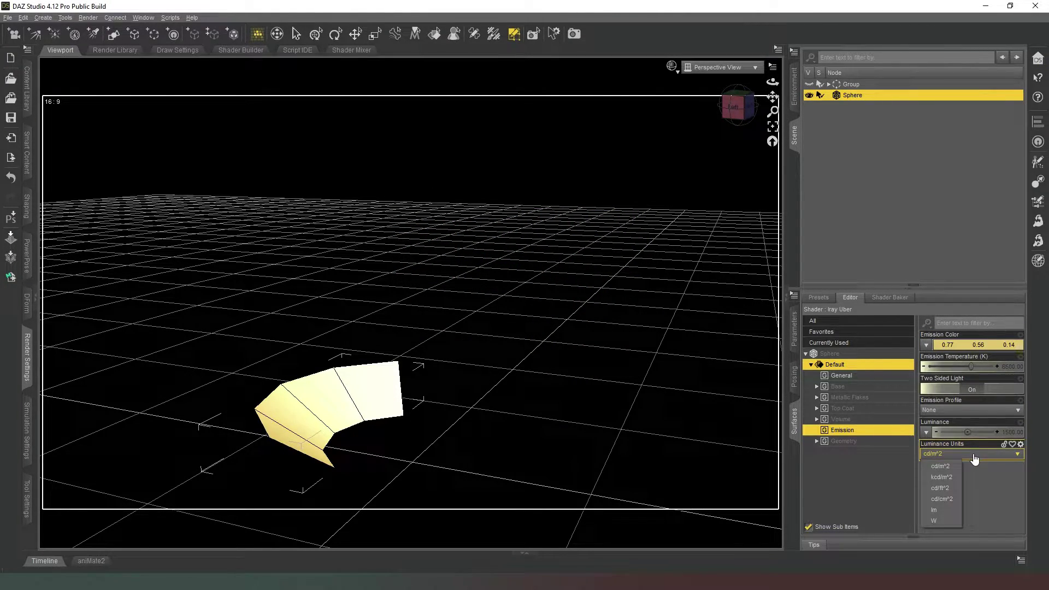
{"action": "left_click", "coordinate": [941, 478]}
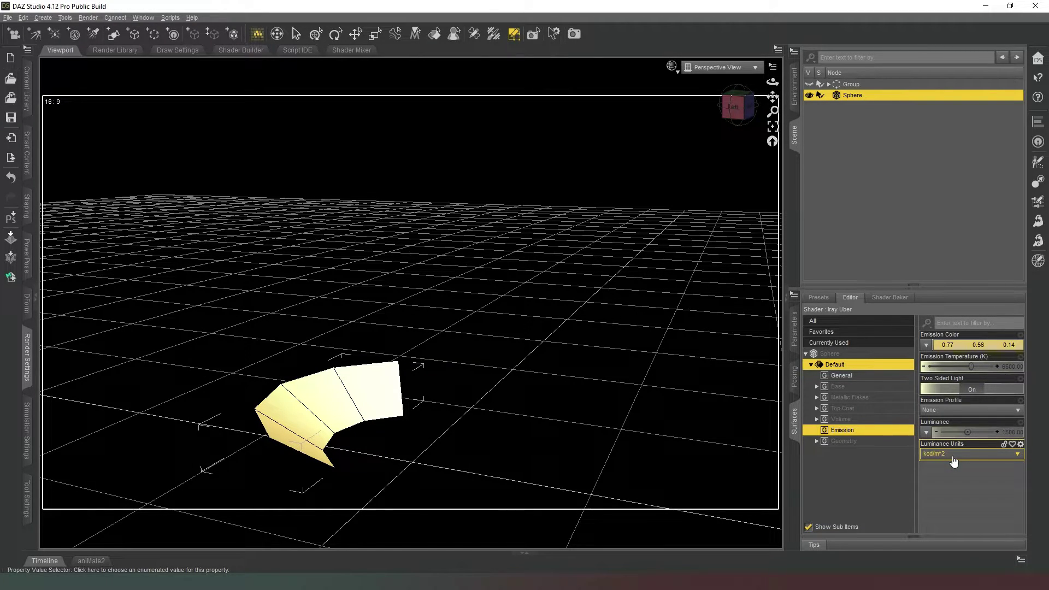
{"action": "left_click", "coordinate": [1008, 433]}
{"action": "type", "text": "10"}
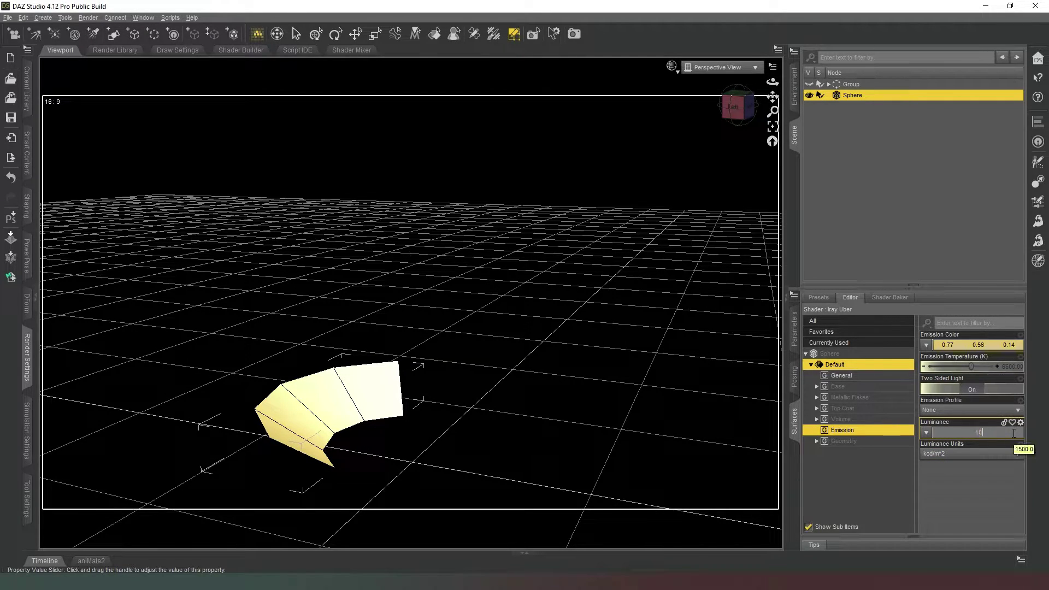
{"action": "type", "text": "0"}
{"action": "key", "text": "Return"}
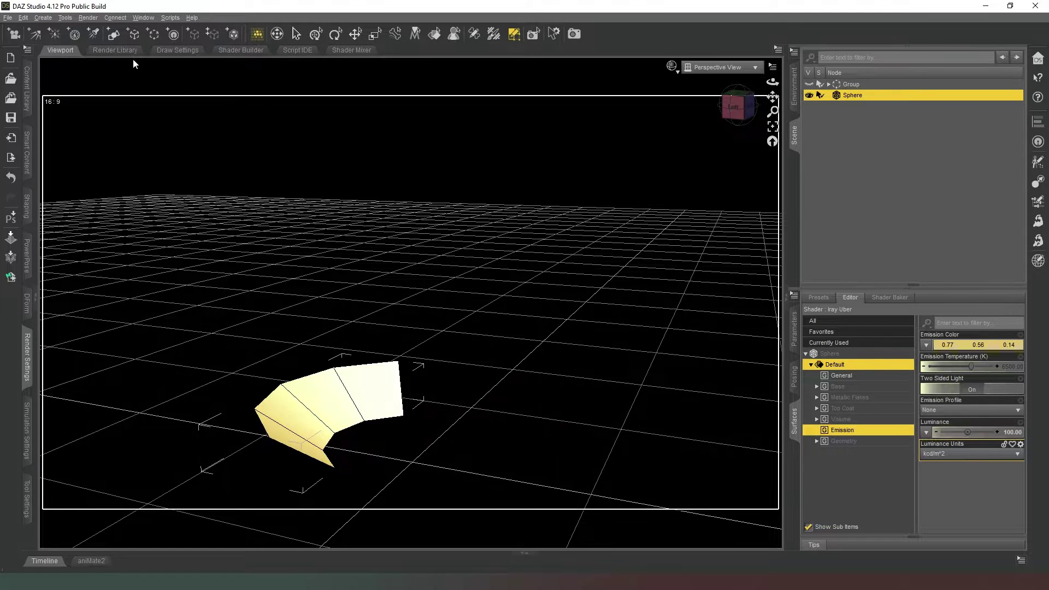
Create a cone primitive at the world center with length 0.1 m, diameter 1 m, 1 segment and 12 sides.
{"action": "left_click", "coordinate": [114, 32]}
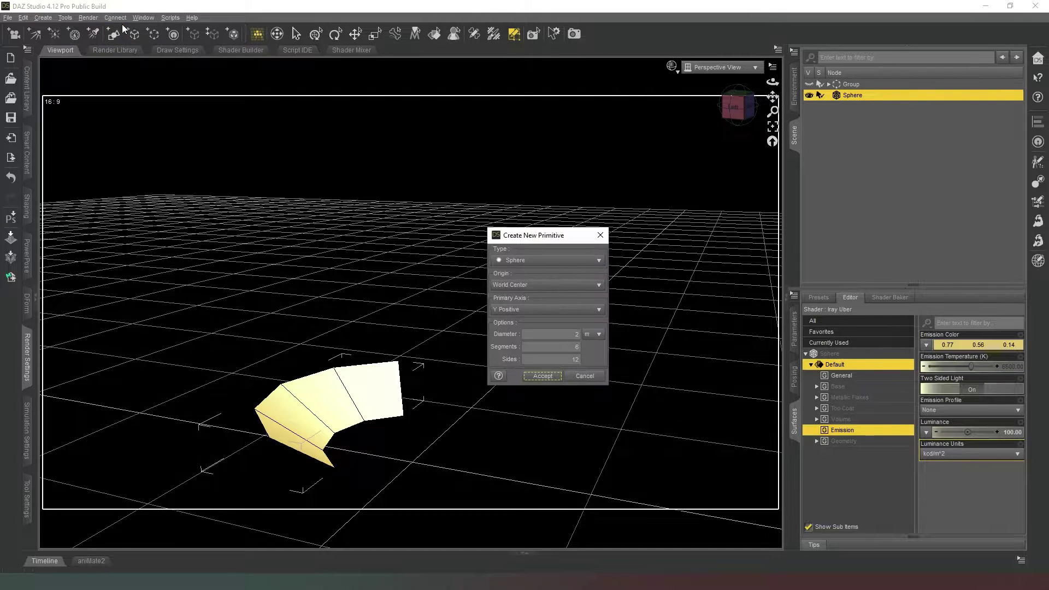
{"action": "left_click", "coordinate": [558, 264]}
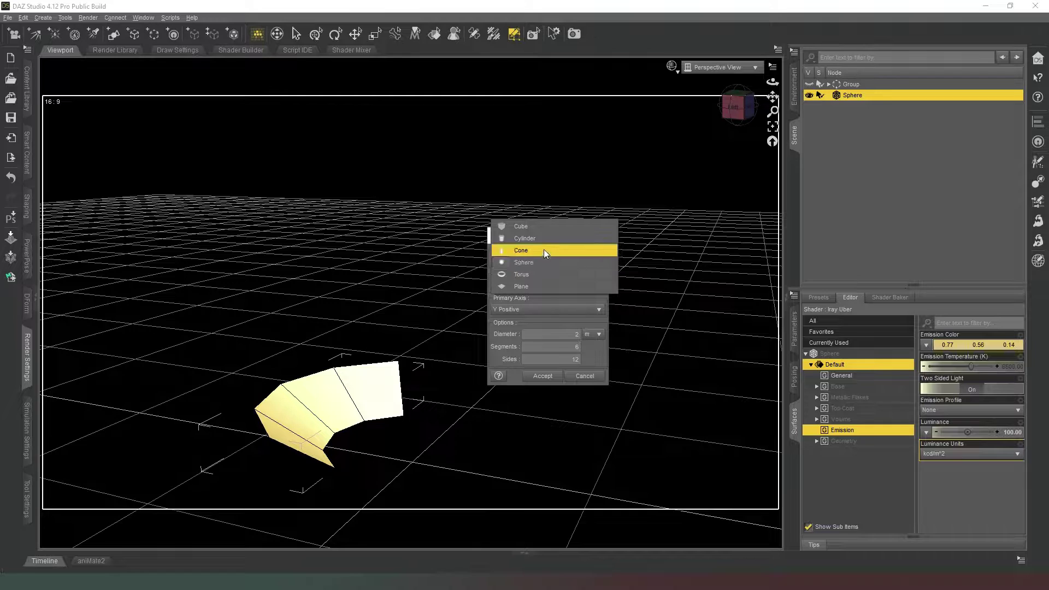
{"action": "left_click", "coordinate": [540, 249]}
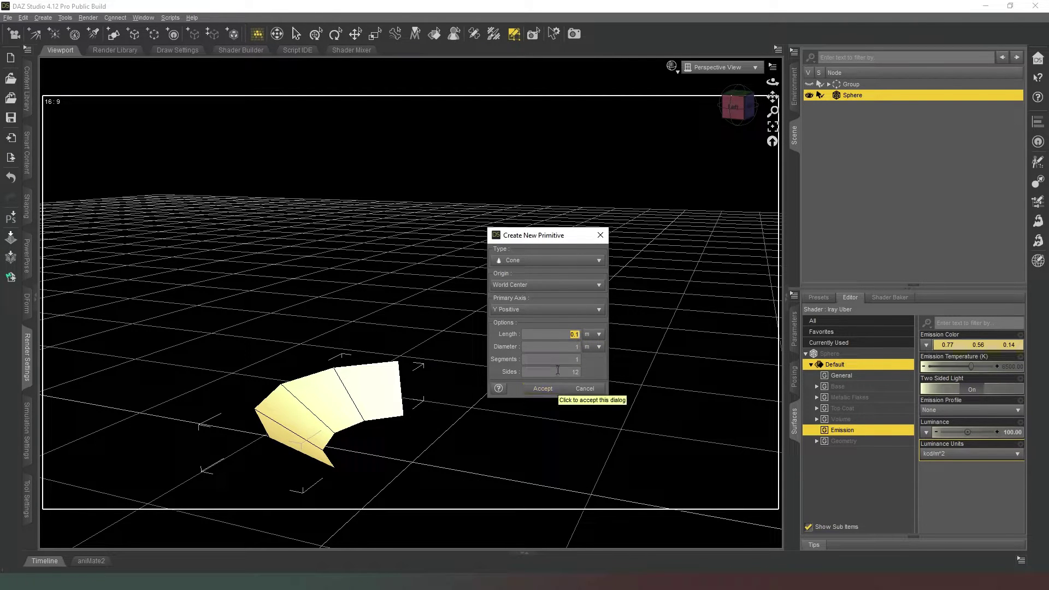
{"action": "left_click", "coordinate": [542, 389]}
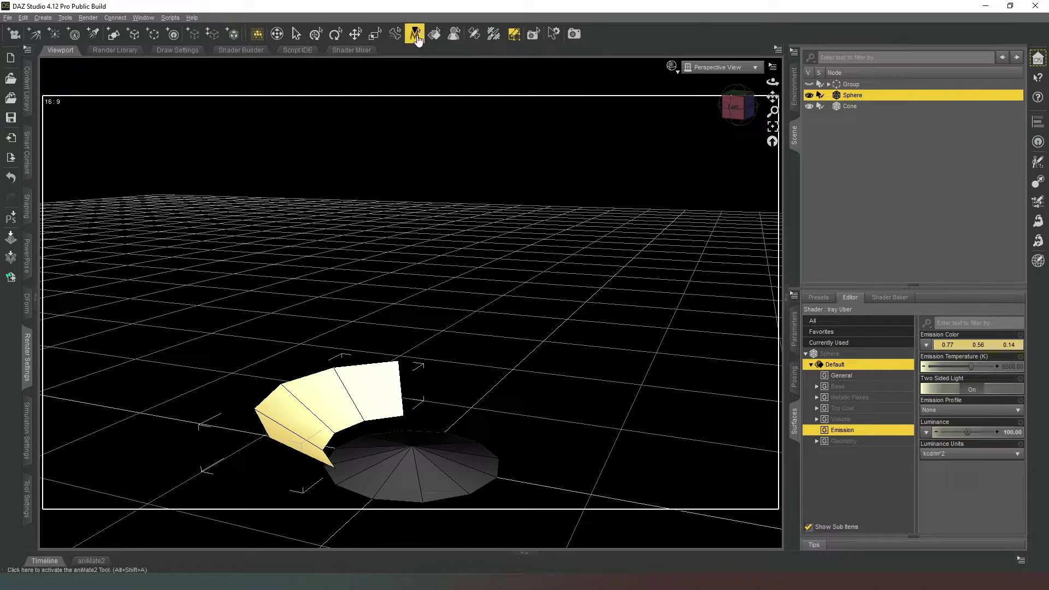
Select all the upper slanted polygons of the cone and delete them, keeping only its flat base disc.
{"action": "left_click", "coordinate": [870, 106]}
{"action": "left_click_drag", "start_coordinate": [743, 97], "coordinate": [737, 147]}
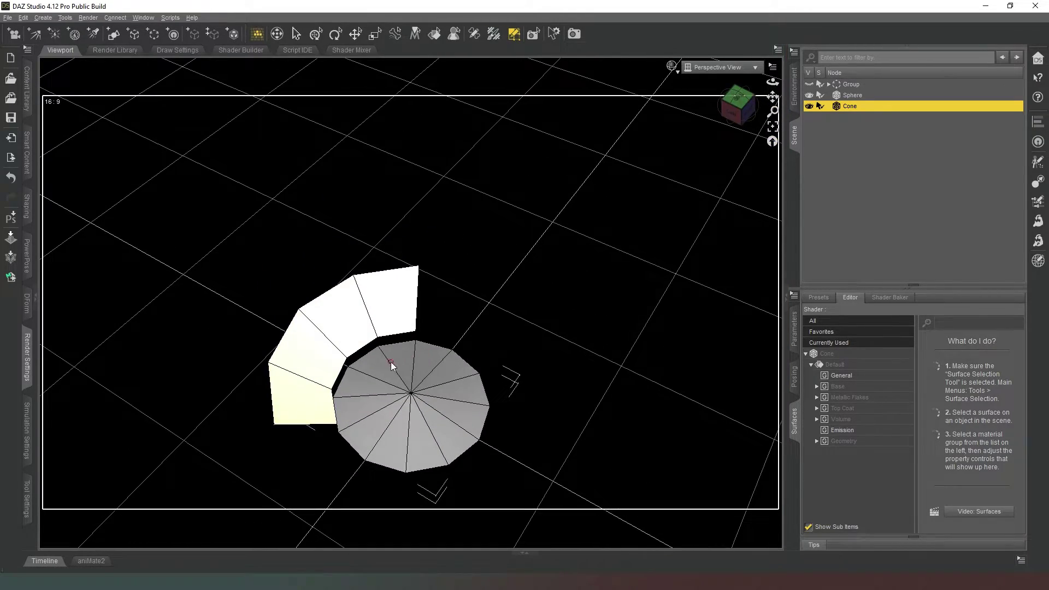
{"action": "left_click_drag", "start_coordinate": [438, 384], "coordinate": [370, 438]}
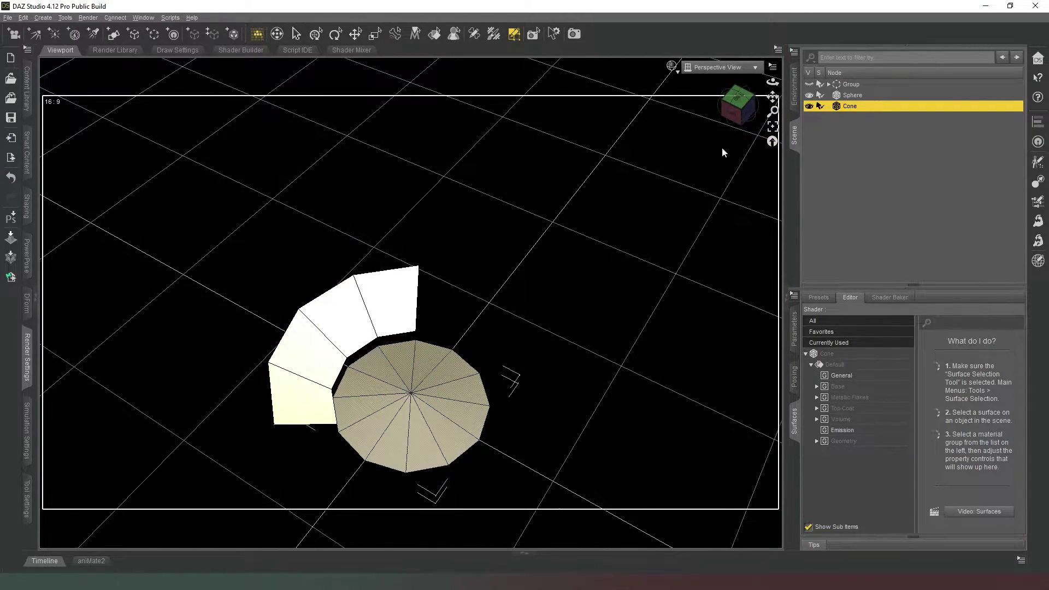
{"action": "mouse_move", "coordinate": [732, 113]}
{"action": "left_mouse_down"}
{"action": "mouse_move", "coordinate": [749, 27]}
{"action": "mouse_move", "coordinate": [731, 115]}
{"action": "left_mouse_up"}
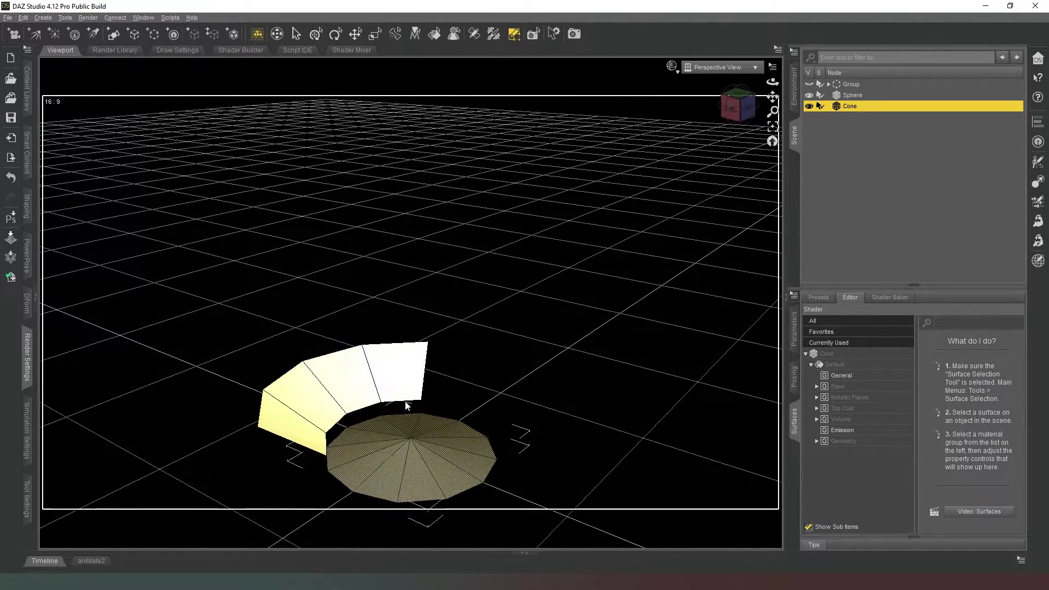
{"action": "right_click", "coordinate": [440, 452]}
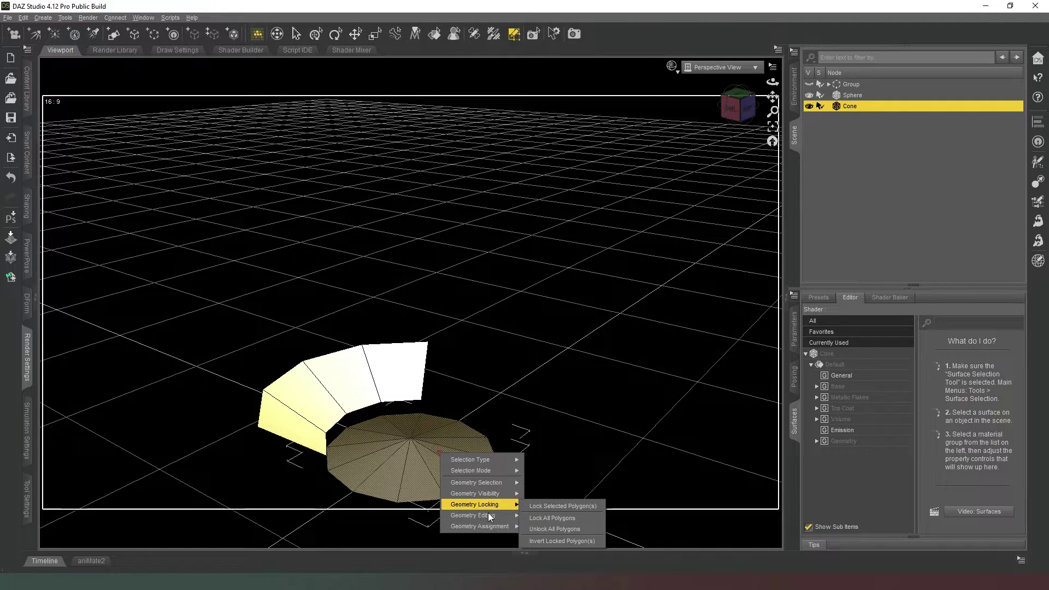
{"action": "mouse_move", "coordinate": [487, 514]}
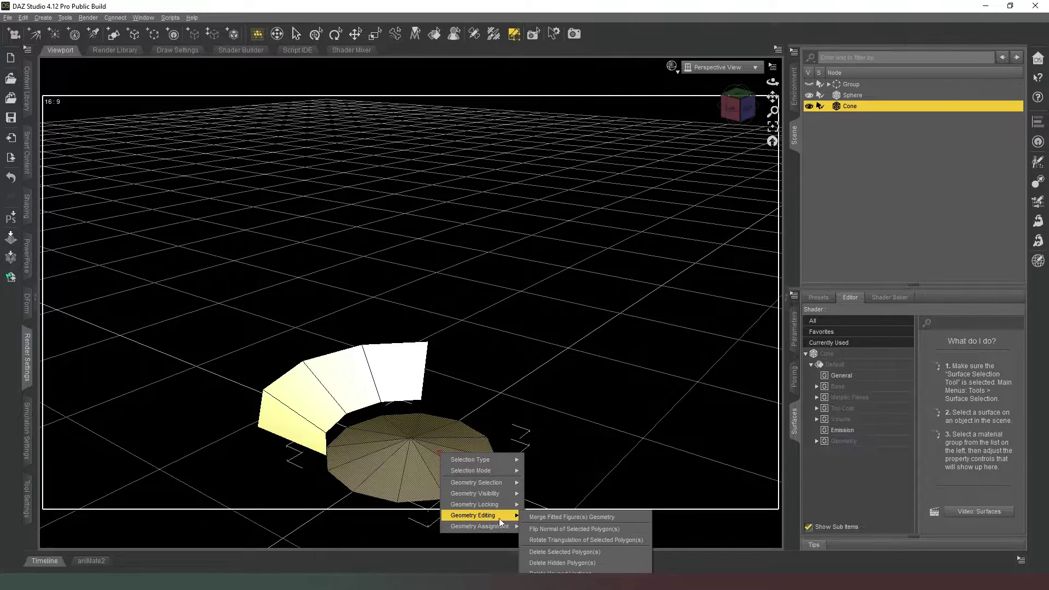
{"action": "left_click", "coordinate": [579, 552]}
{"action": "left_click", "coordinate": [513, 305]}
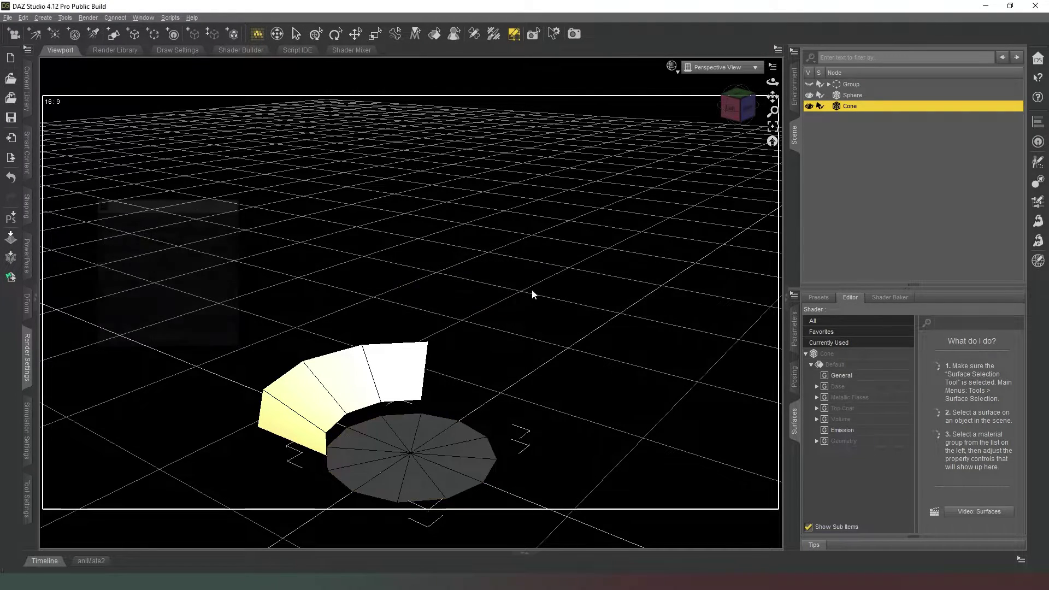
Raise the cone's disc above the sphere strip to a Y Translate of about 117.
{"action": "left_click", "coordinate": [356, 35]}
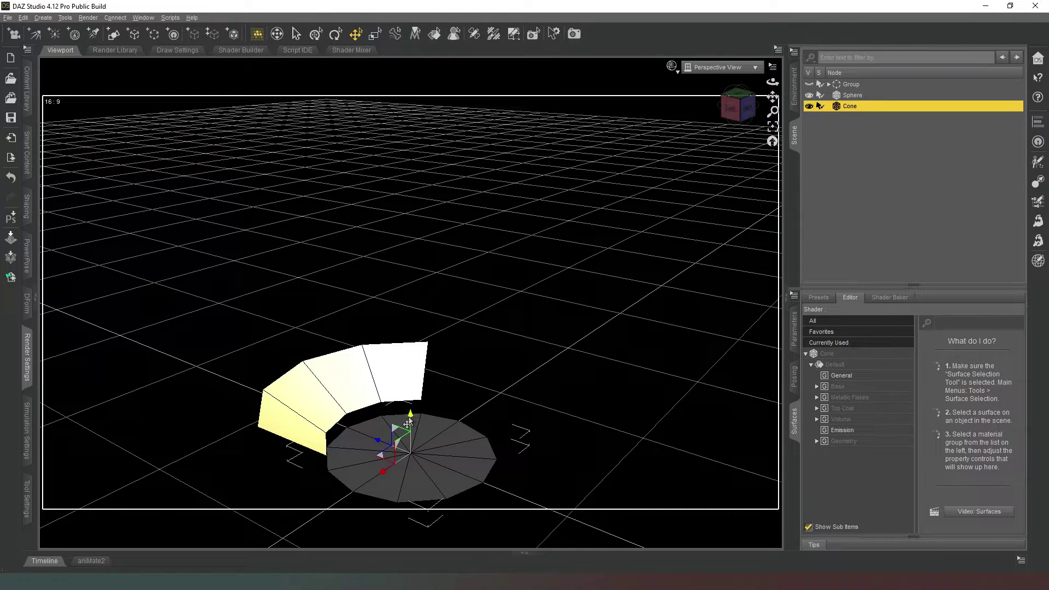
{"action": "left_click_drag", "start_coordinate": [409, 423], "coordinate": [410, 222]}
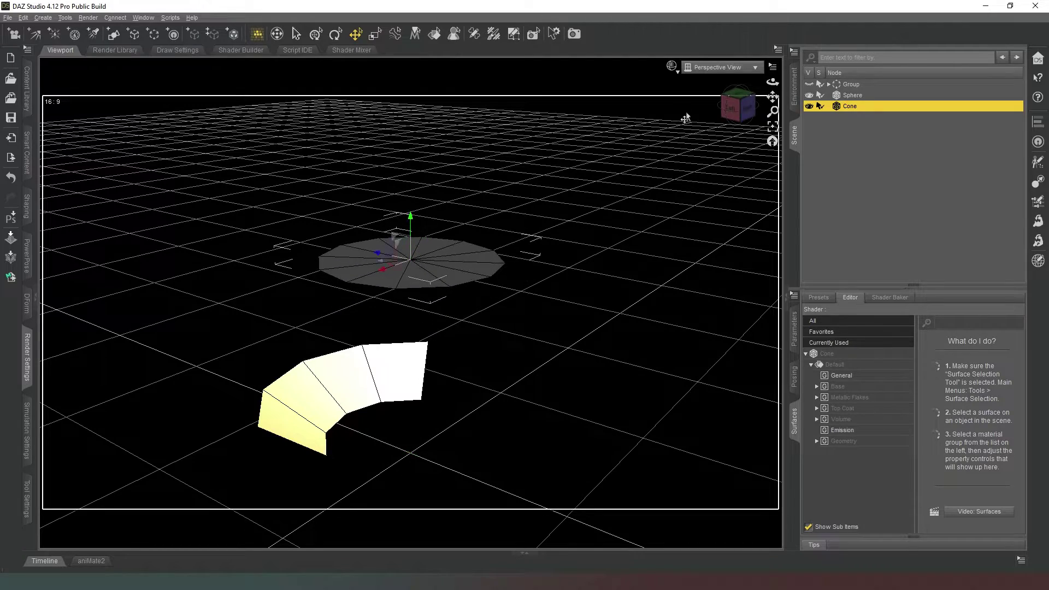
{"action": "left_click", "coordinate": [794, 330]}
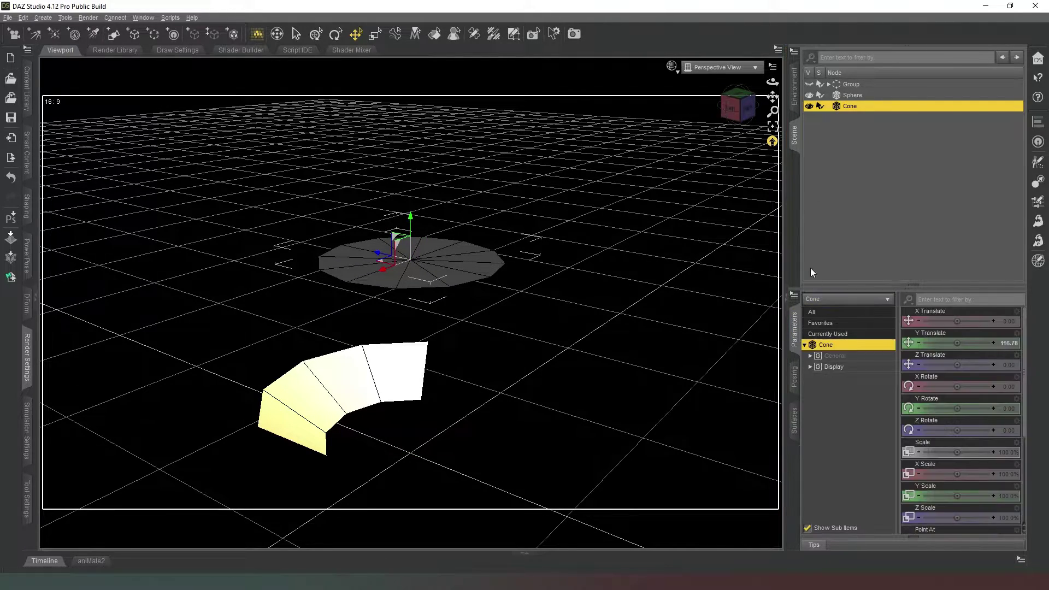
Give the cone's disc a white Emission Color of 1.00, 1.00, 1.00 and set its Luminance Units to kcd/m^2.
{"action": "left_click", "coordinate": [732, 107]}
{"action": "left_click_drag", "start_coordinate": [736, 108], "coordinate": [757, 98]}
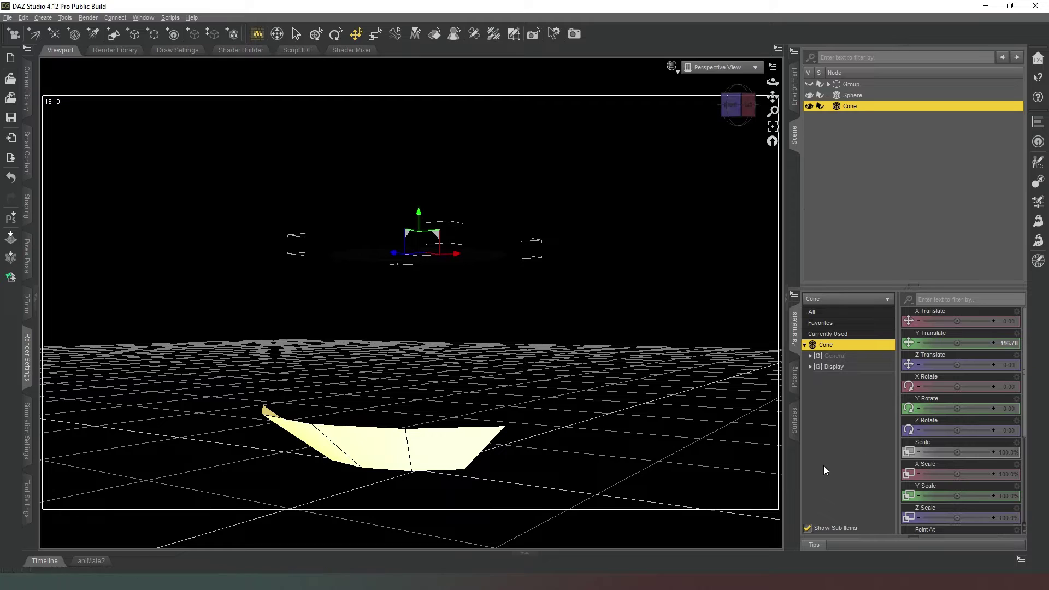
{"action": "left_click", "coordinate": [794, 421]}
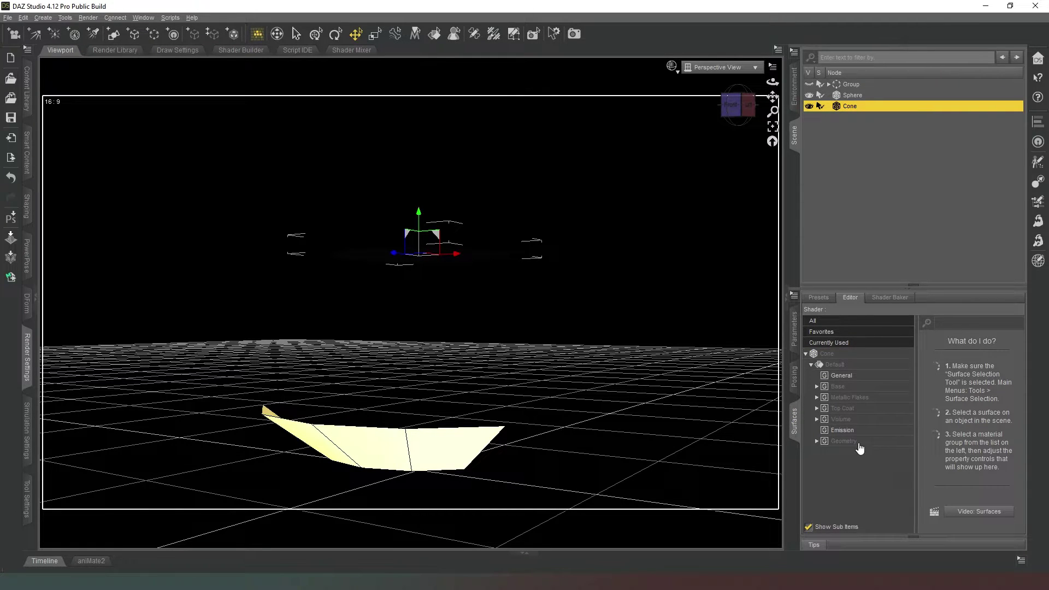
{"action": "left_click", "coordinate": [852, 430]}
{"action": "left_click", "coordinate": [973, 345]}
{"action": "left_click", "coordinate": [646, 217]}
{"action": "left_click", "coordinate": [590, 369]}
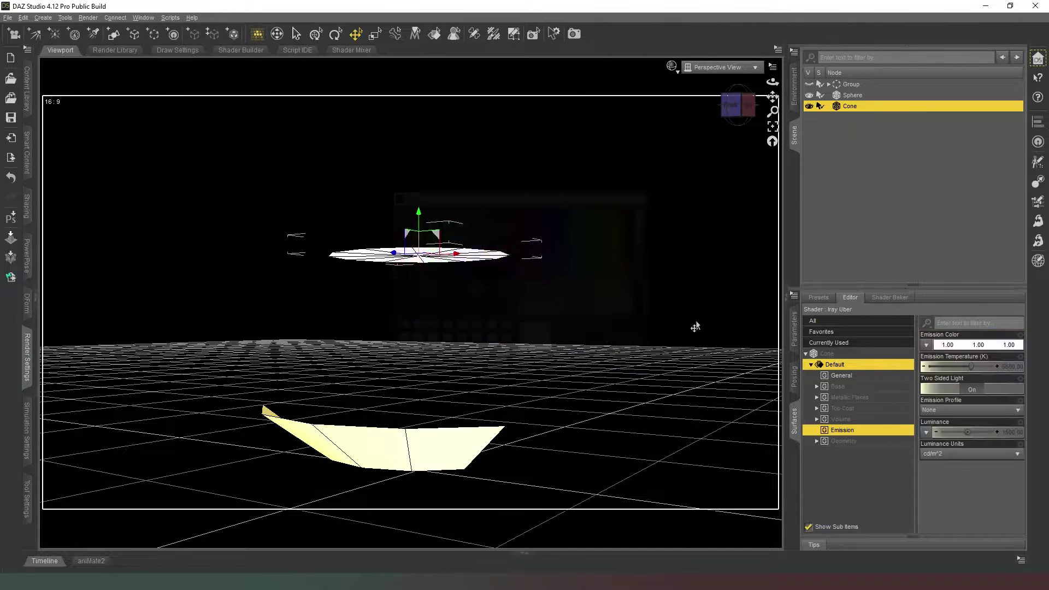
{"action": "left_click", "coordinate": [957, 456]}
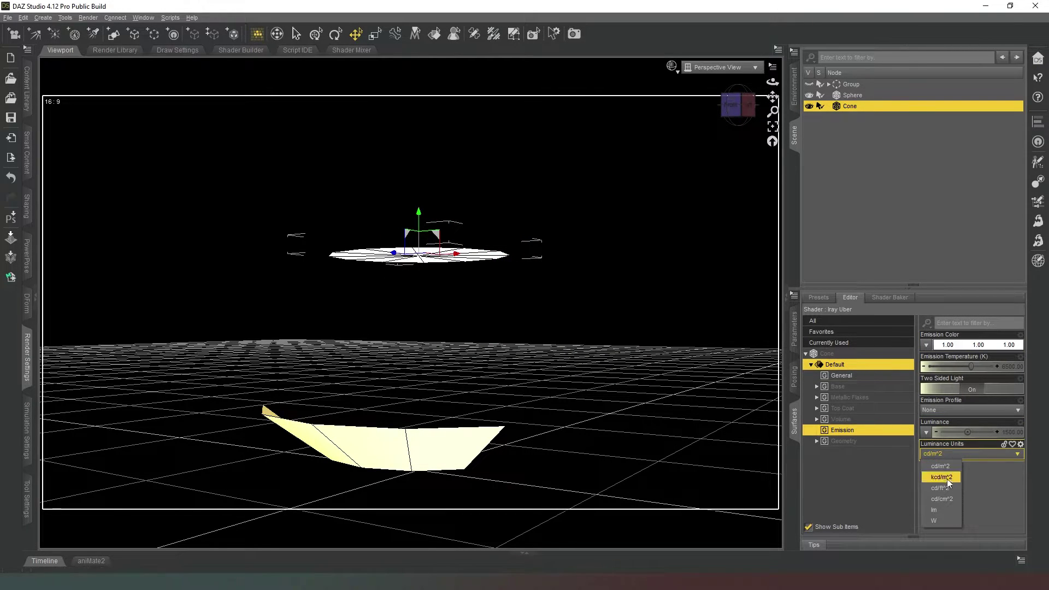
{"action": "left_click", "coordinate": [946, 481]}
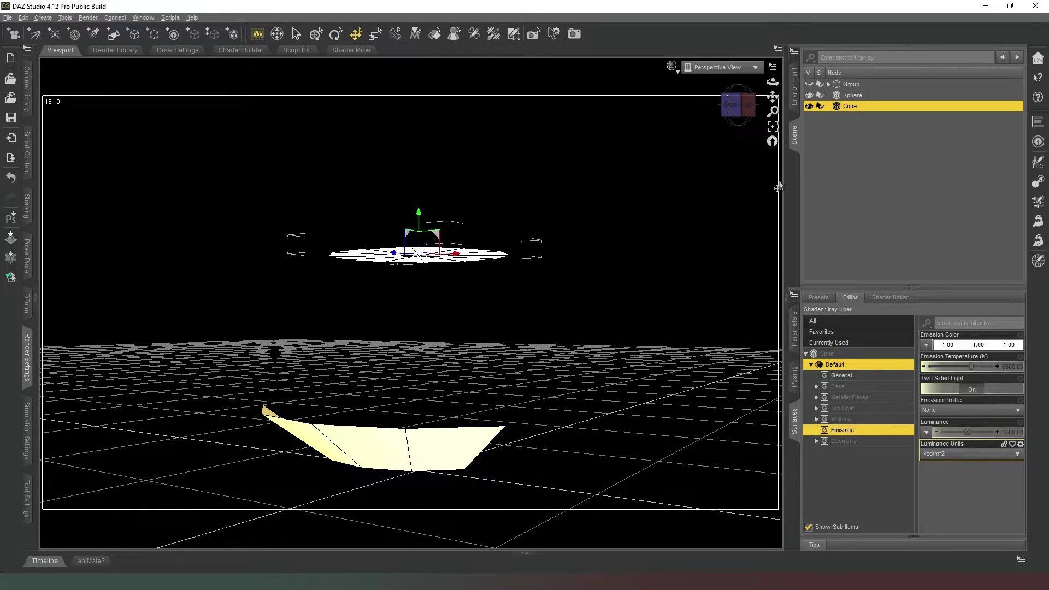
Parent the cone to the sphere in the scene hierarchy and unhide the group containing the figure.
{"action": "left_click_drag", "start_coordinate": [743, 108], "coordinate": [776, 117]}
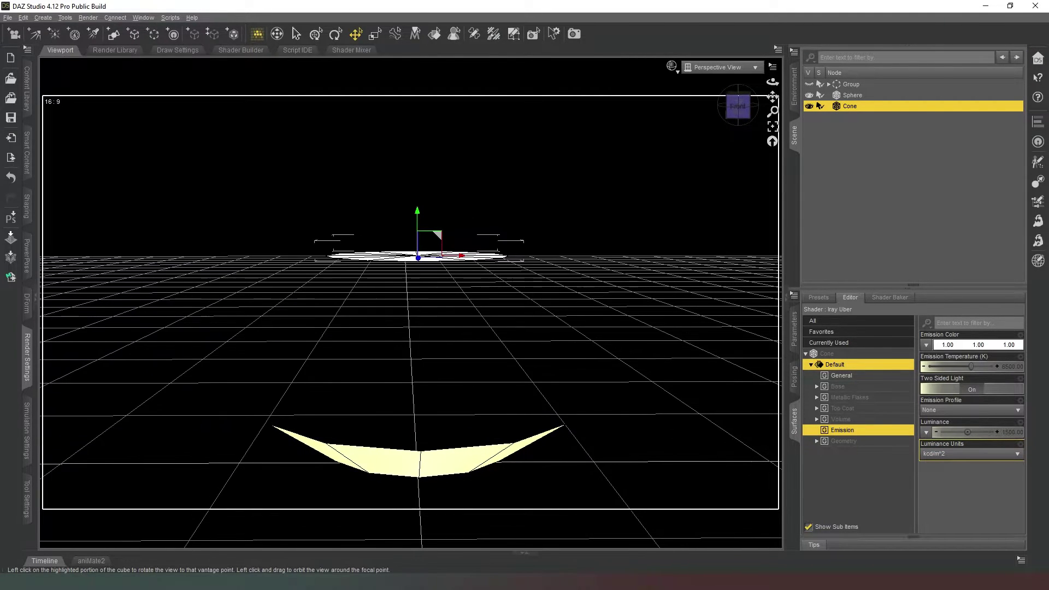
{"action": "left_click_drag", "start_coordinate": [842, 109], "coordinate": [871, 94]}
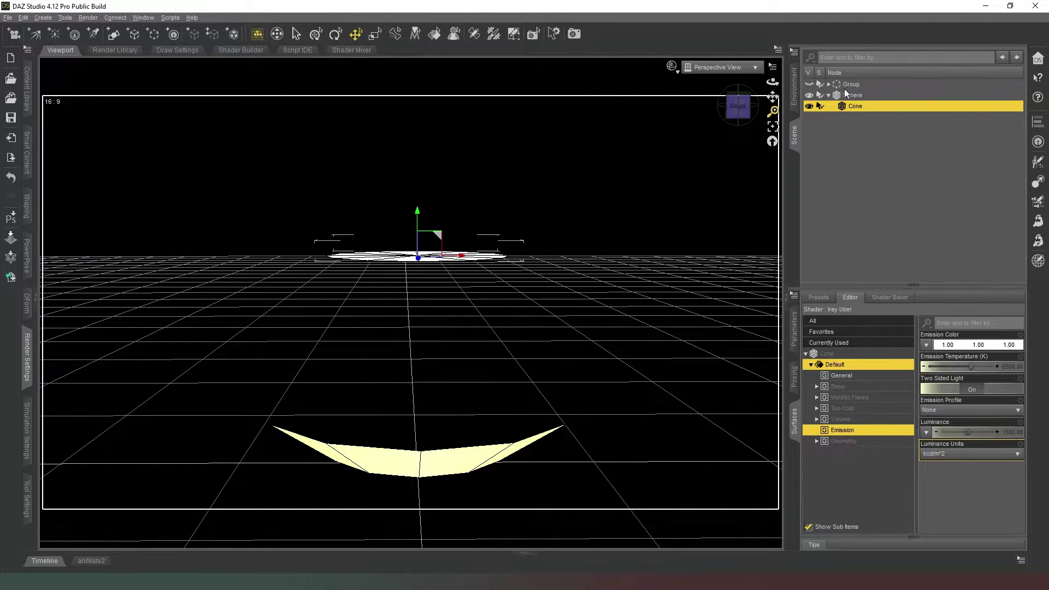
{"action": "left_click", "coordinate": [811, 86]}
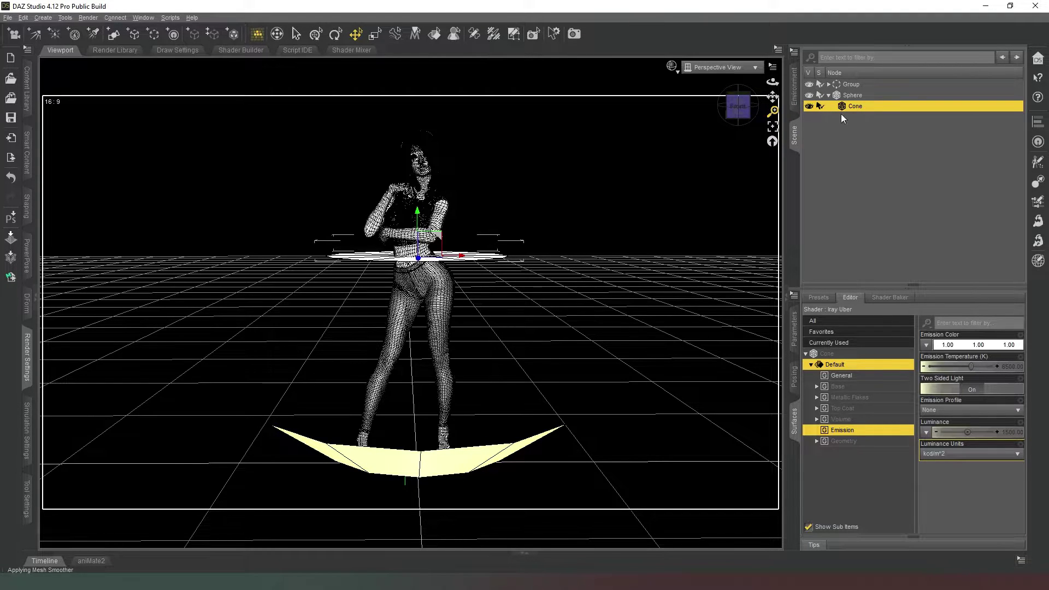
Move the sphere with its parented cone up to Y about 78 and back to Z about -17 around the figure.
{"action": "left_click", "coordinate": [863, 96]}
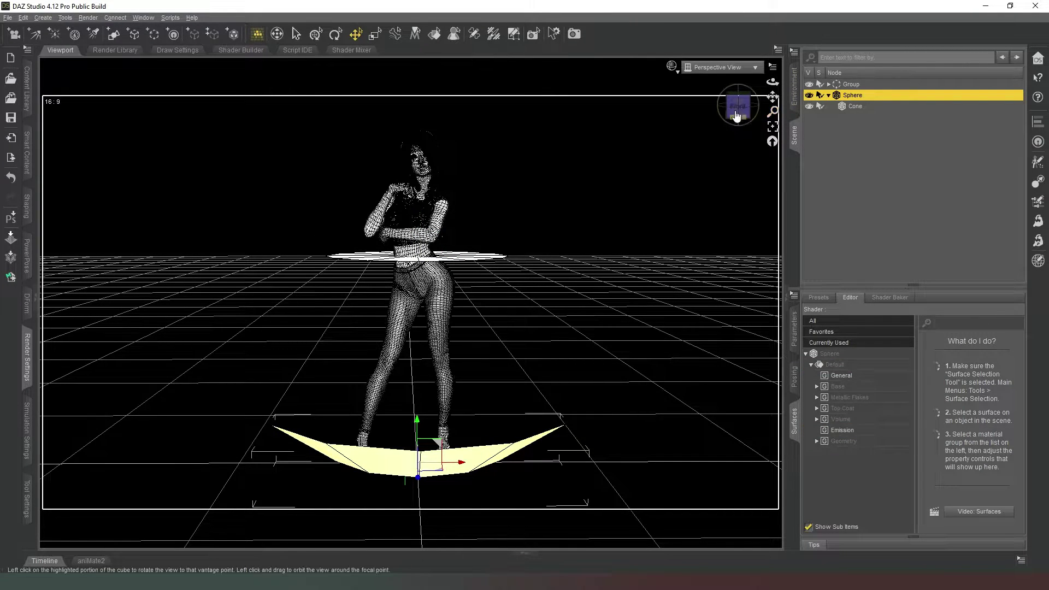
{"action": "left_click", "coordinate": [799, 331]}
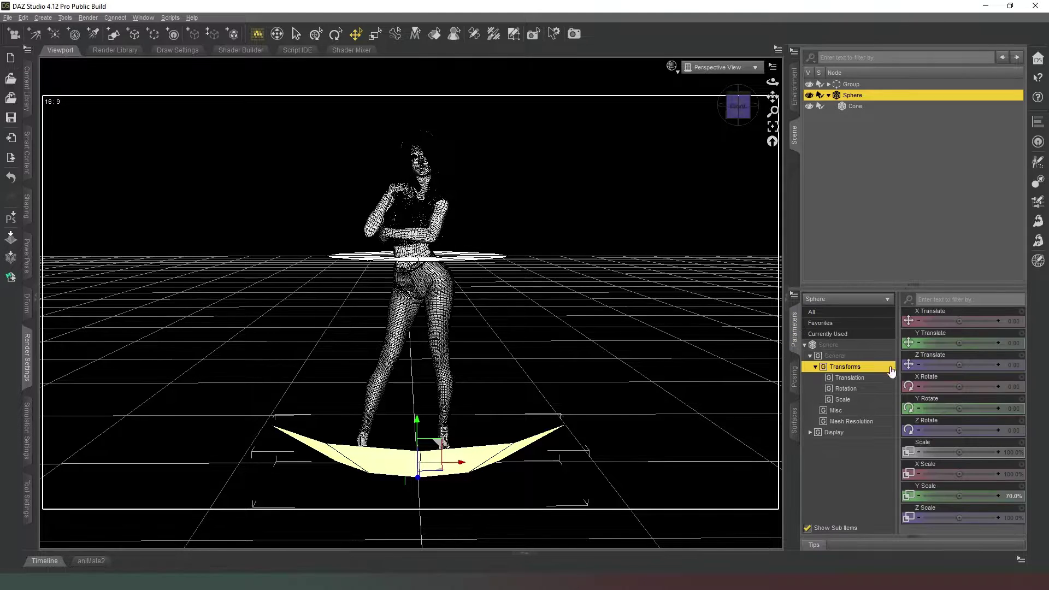
{"action": "left_click_drag", "start_coordinate": [959, 342], "coordinate": [962, 346]}
{"action": "left_click_drag", "start_coordinate": [743, 100], "coordinate": [504, 242]}
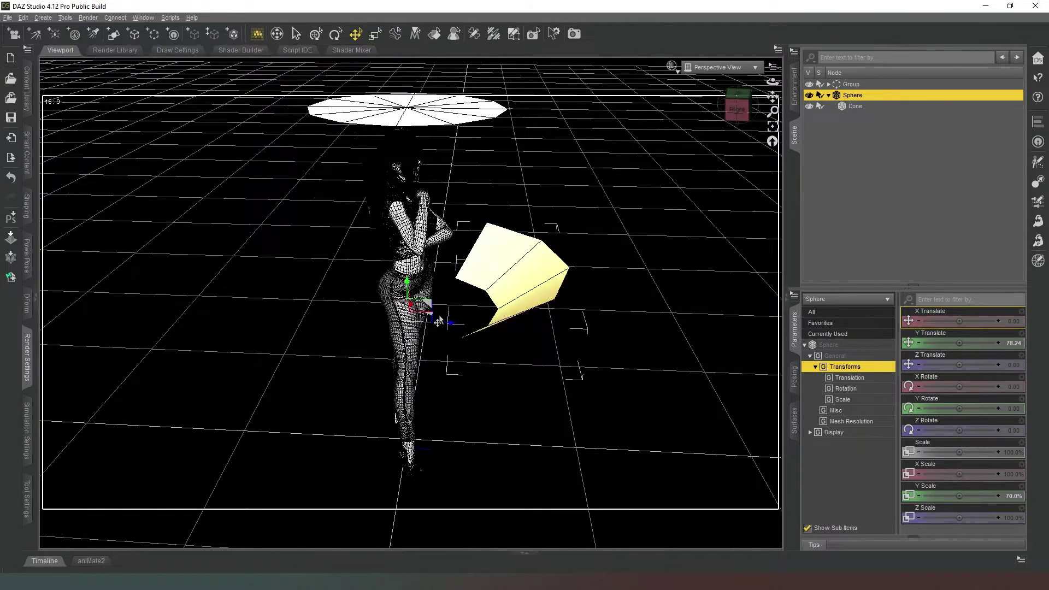
{"action": "left_click_drag", "start_coordinate": [429, 319], "coordinate": [399, 319]}
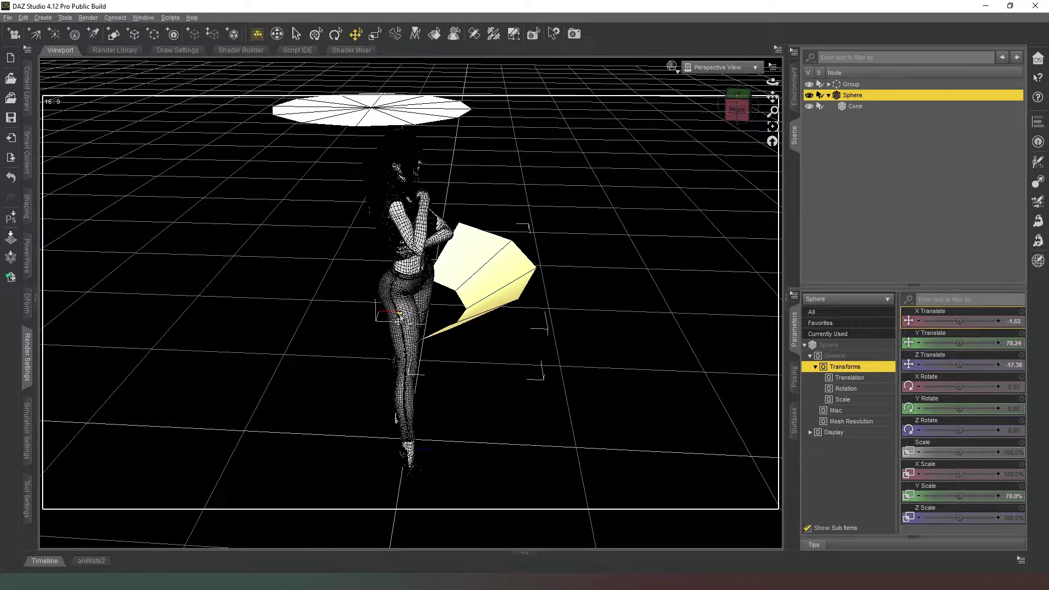
Raise the sphere with its parented cone to a Y Translate of about 87.
{"action": "mouse_move", "coordinate": [729, 113]}
{"action": "left_mouse_down"}
{"action": "mouse_move", "coordinate": [725, 127]}
{"action": "mouse_move", "coordinate": [757, 118]}
{"action": "mouse_move", "coordinate": [735, 97]}
{"action": "left_mouse_up"}
{"action": "left_click", "coordinate": [738, 106]}
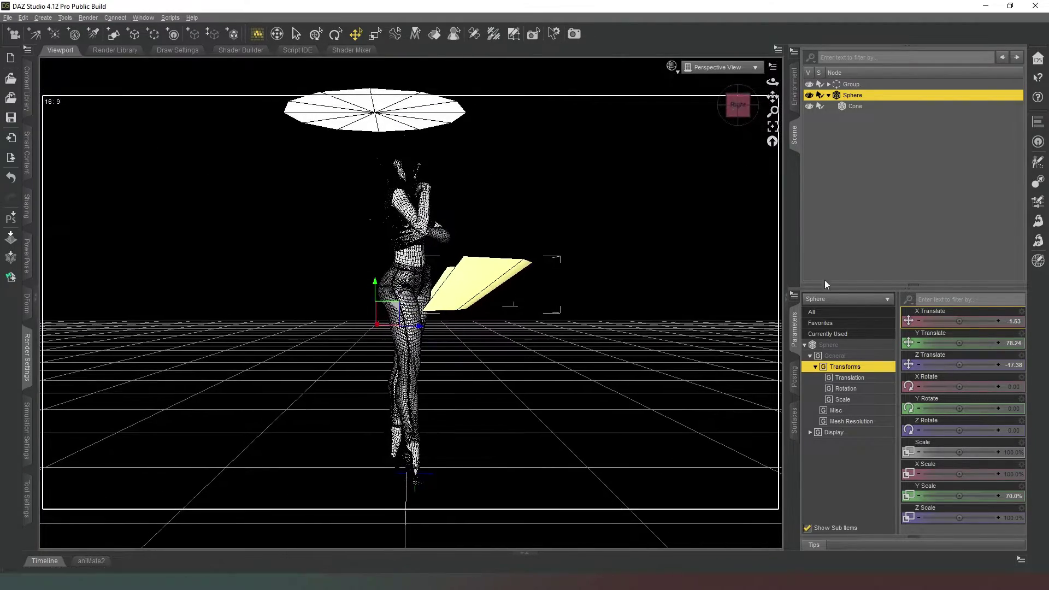
{"action": "left_click_drag", "start_coordinate": [959, 346], "coordinate": [970, 342]}
{"action": "left_click_drag", "start_coordinate": [736, 104], "coordinate": [739, 115]}
Shift the cone's disc forward to a Z Translate of about 16 and lower it to Y about 160 above the figure's head.
{"action": "left_click", "coordinate": [853, 107]}
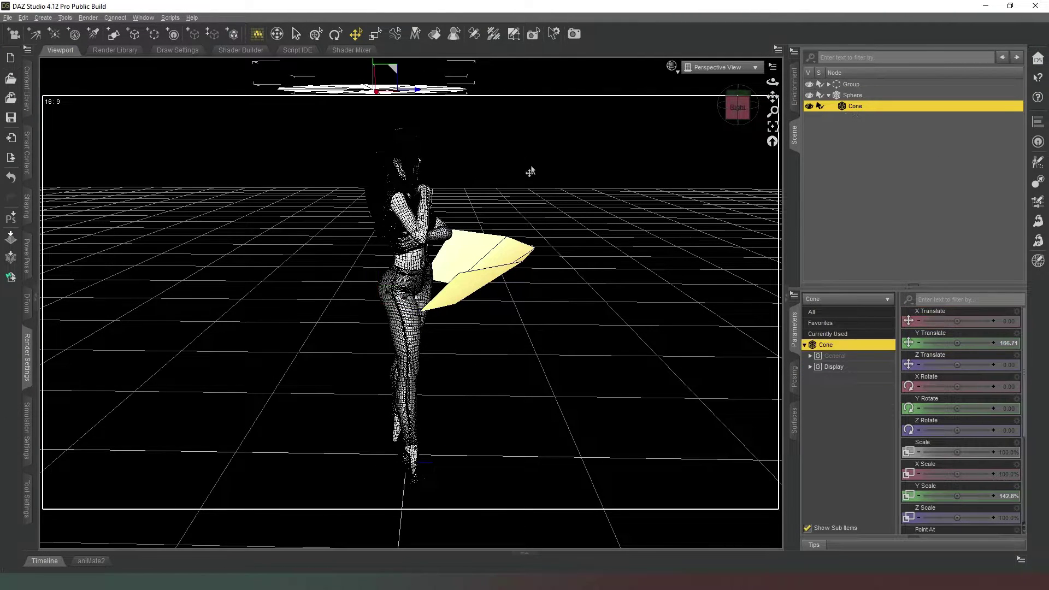
{"action": "left_click_drag", "start_coordinate": [415, 95], "coordinate": [445, 95]}
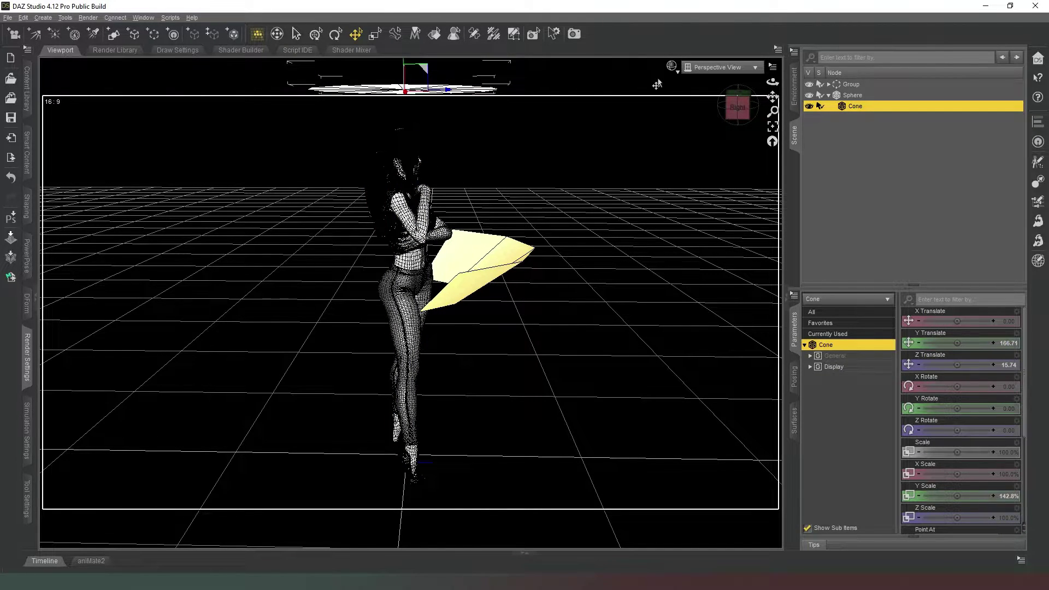
{"action": "left_click_drag", "start_coordinate": [739, 107], "coordinate": [717, 110]}
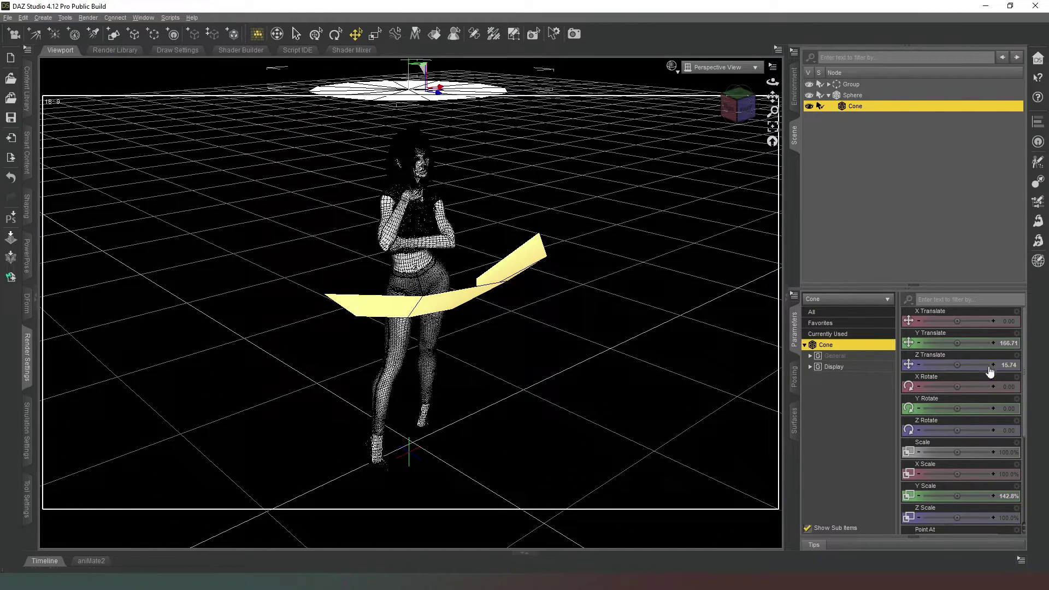
{"action": "left_click_drag", "start_coordinate": [968, 342], "coordinate": [959, 342]}
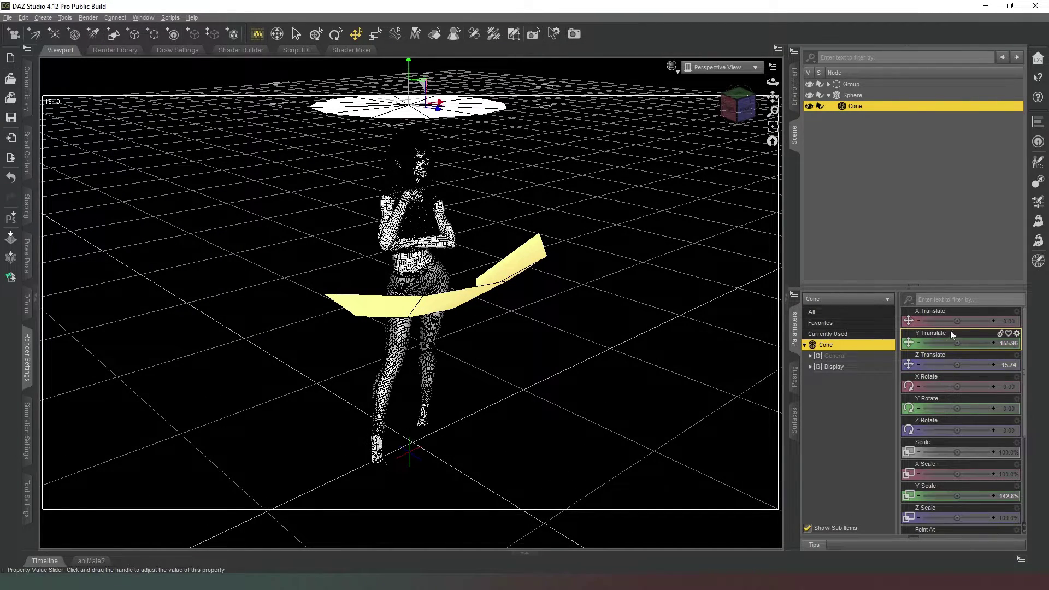
{"action": "left_click", "coordinate": [739, 108]}
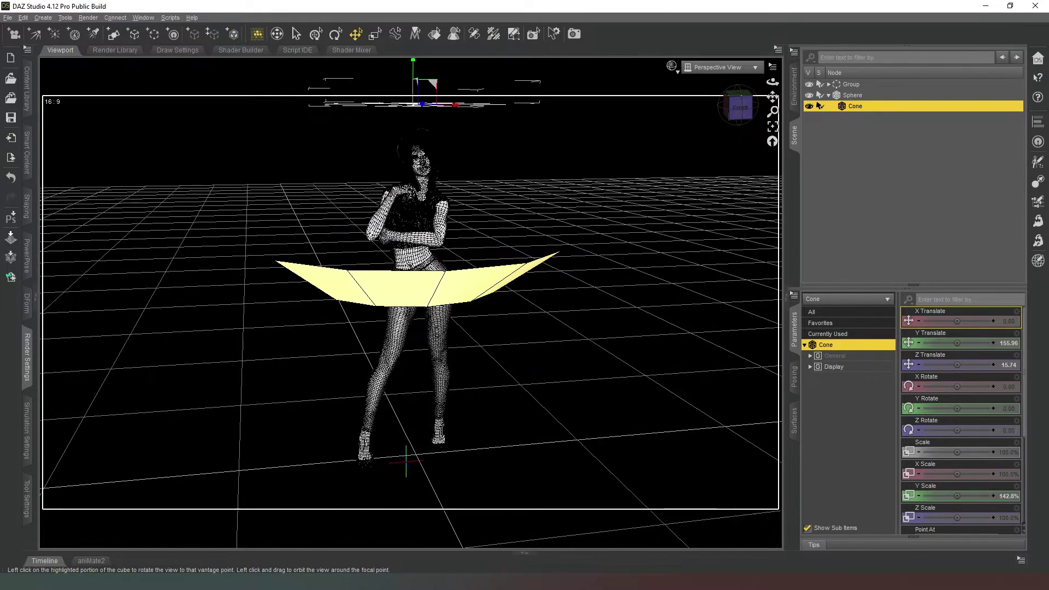
{"action": "left_click_drag", "start_coordinate": [957, 343], "coordinate": [961, 343]}
{"action": "mouse_move", "coordinate": [741, 106]}
{"action": "left_mouse_down"}
{"action": "mouse_move", "coordinate": [776, 110]}
{"action": "mouse_move", "coordinate": [711, 115]}
{"action": "mouse_move", "coordinate": [738, 115]}
{"action": "left_mouse_up"}
Switch the viewport to a textured shaded display and inspect the emitters around the figure from the side and front.
{"action": "left_click", "coordinate": [671, 67]}
{"action": "left_click", "coordinate": [670, 147]}
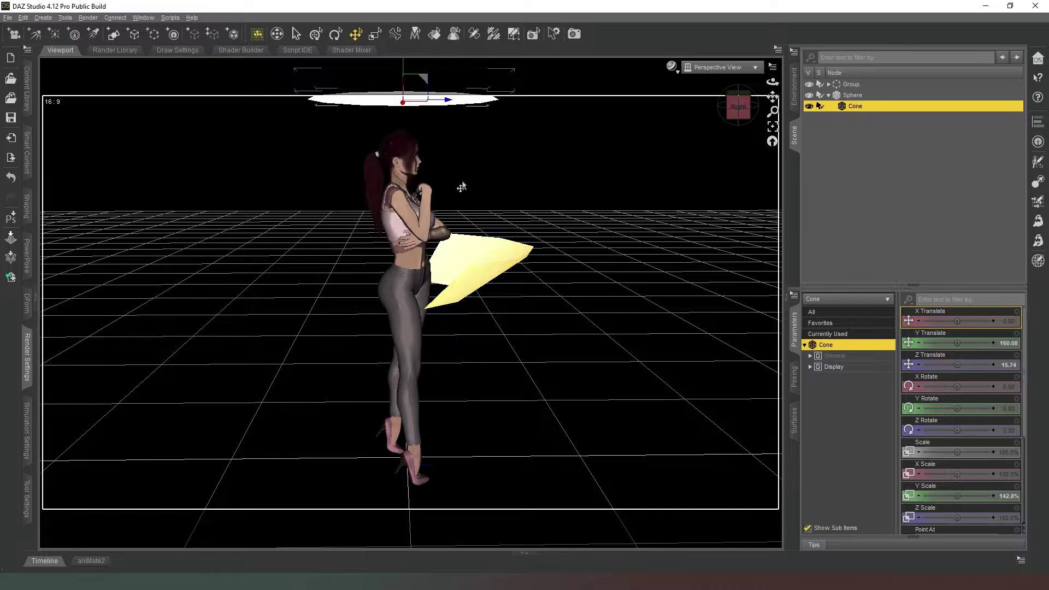
{"action": "left_click_drag", "start_coordinate": [735, 109], "coordinate": [716, 82]}
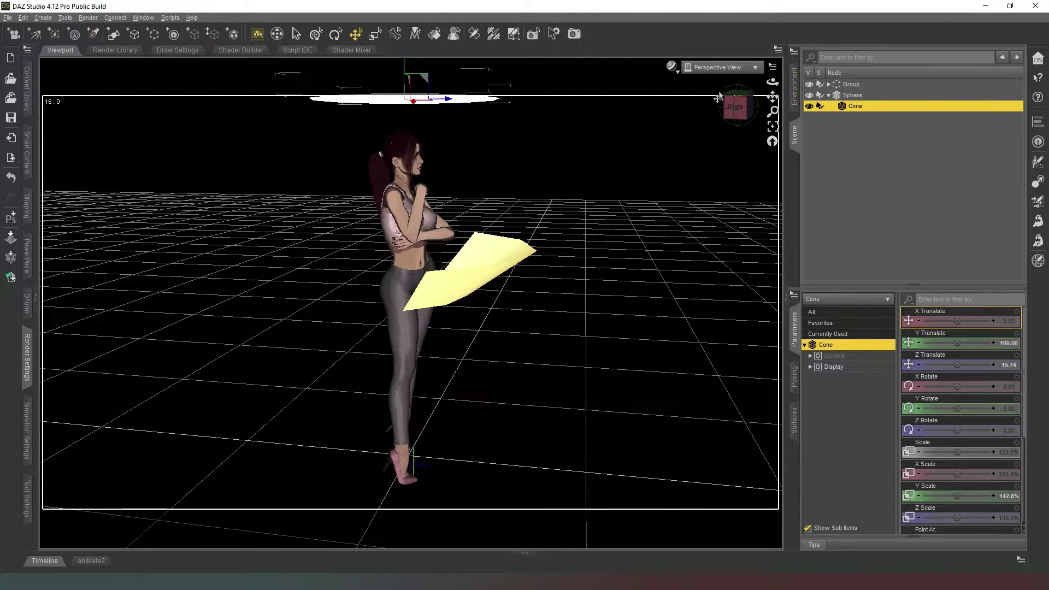
{"action": "left_click_drag", "start_coordinate": [732, 111], "coordinate": [693, 110]}
{"action": "left_click", "coordinate": [737, 106]}
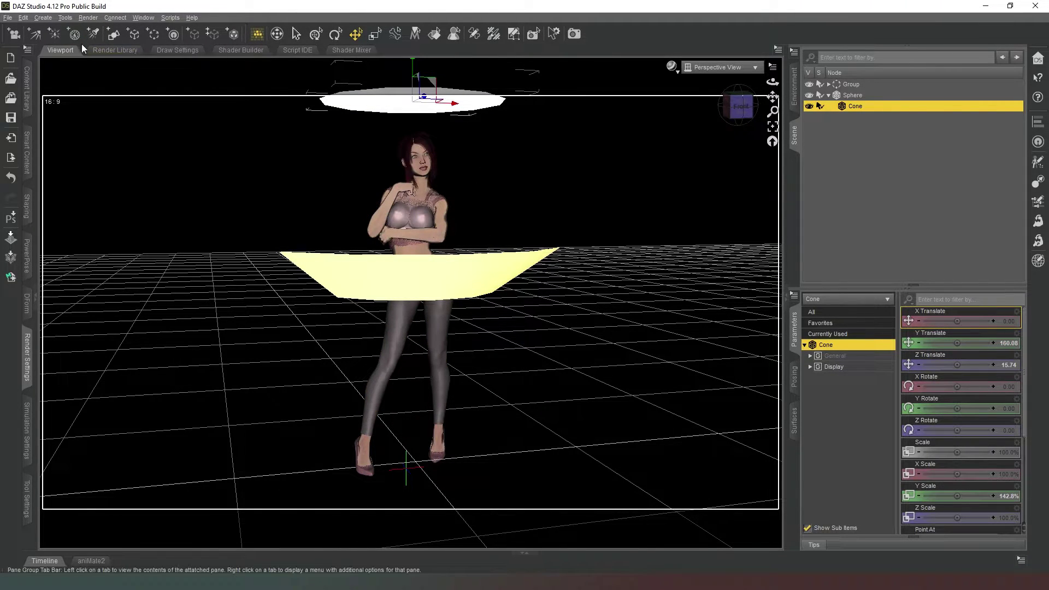
Create a camera with default settings and set its translation to X 0, Y 110 and Z 300.
{"action": "left_click", "coordinate": [14, 35]}
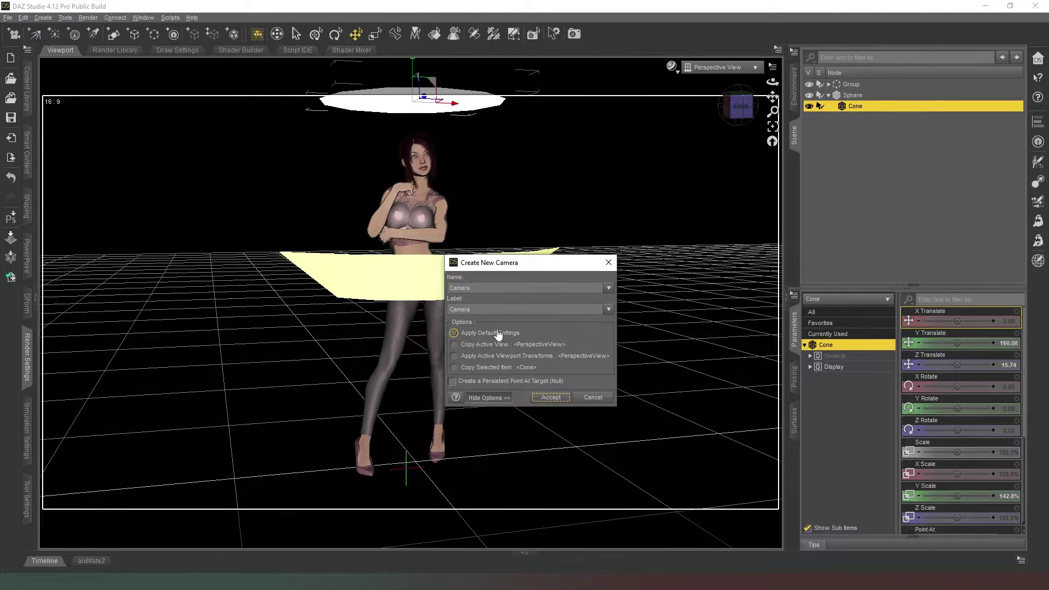
{"action": "left_click", "coordinate": [550, 399]}
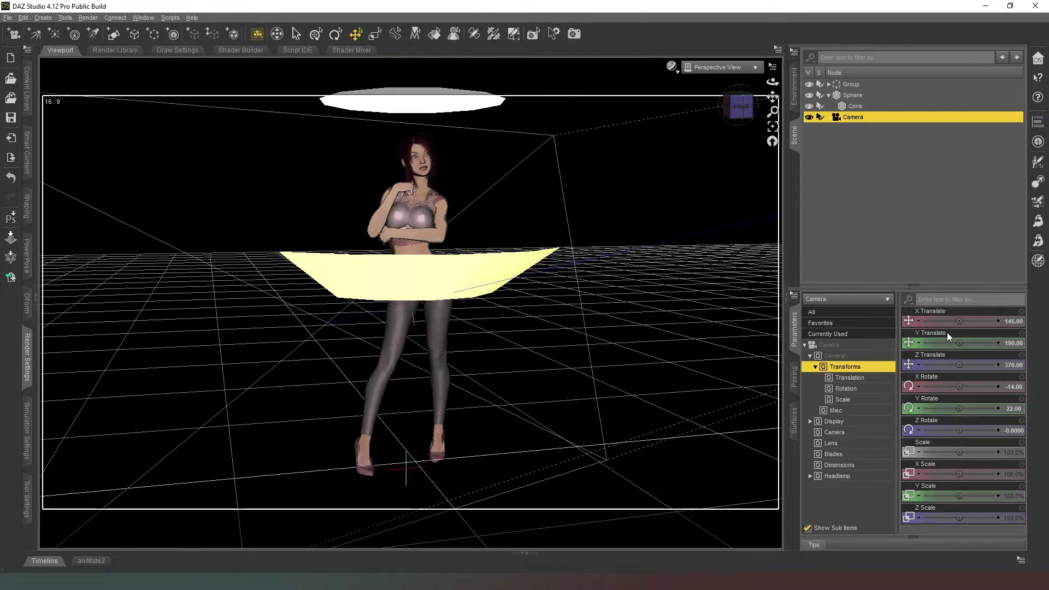
{"action": "left_click", "coordinate": [1009, 324]}
{"action": "left_click", "coordinate": [1014, 343]}
{"action": "type", "text": "110"}
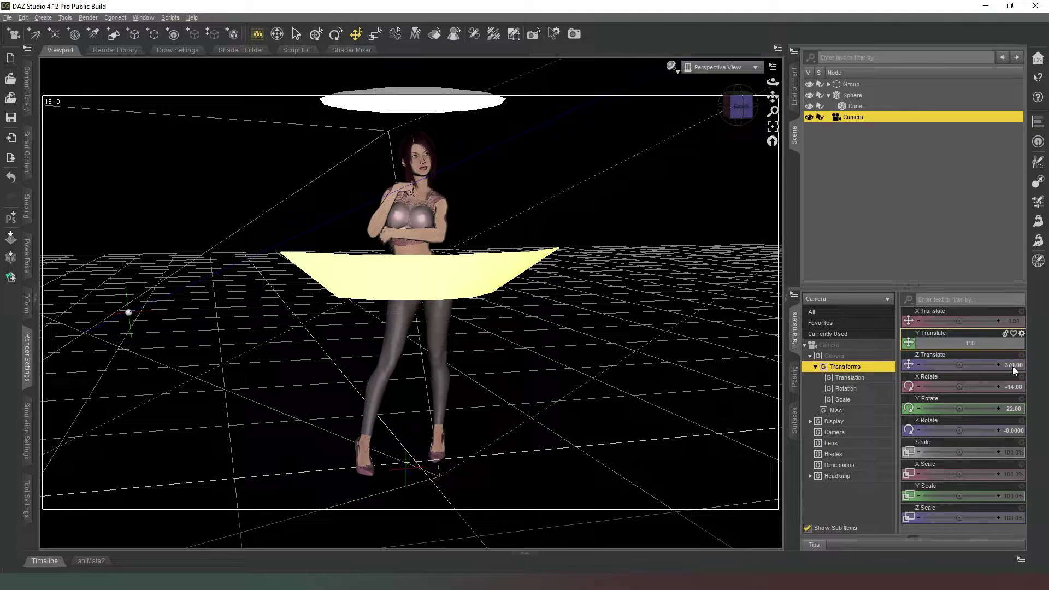
{"action": "key", "text": "Return"}
{"action": "type", "text": "300"}
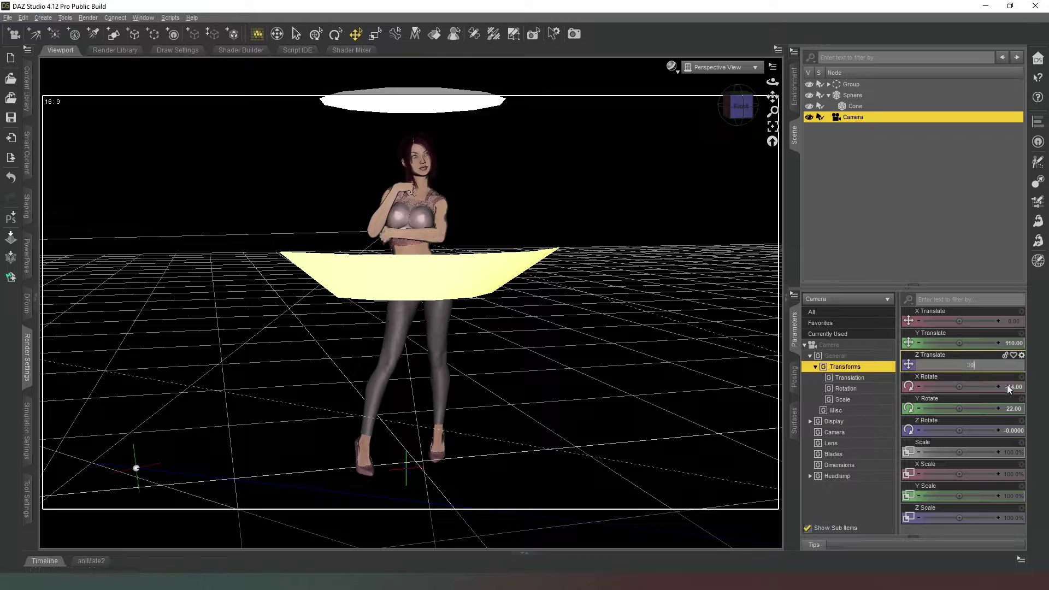
{"action": "key", "text": "Tab"}
Set the camera's X, Y and Z Rotate values to 0.
{"action": "type", "text": "0"}
{"action": "left_click", "coordinate": [1014, 410]}
{"action": "type", "text": "0"}
{"action": "left_click", "coordinate": [1015, 432]}
{"action": "type", "text": "0"}
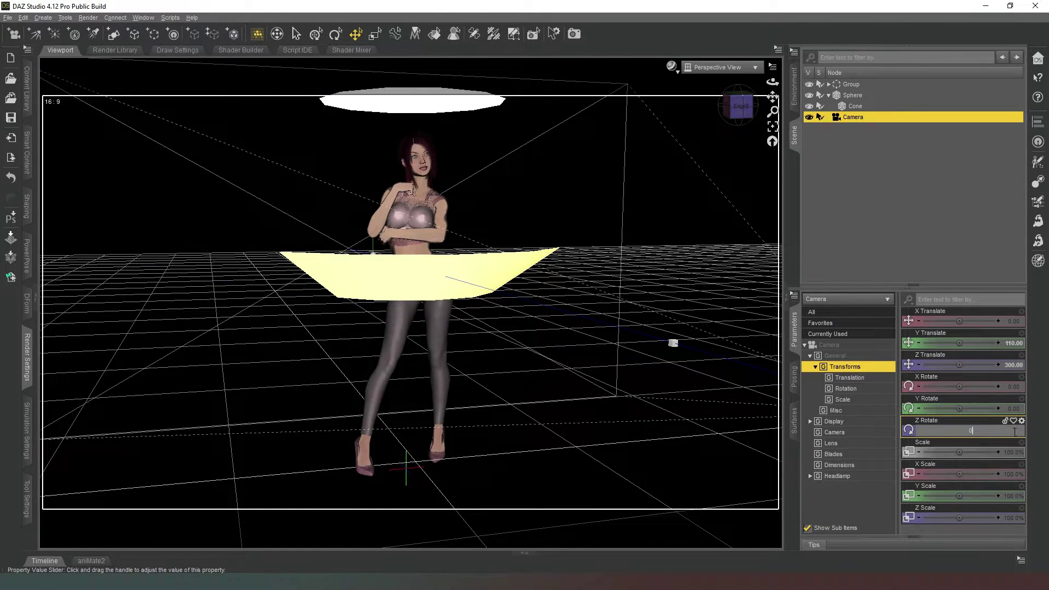
{"action": "left_click", "coordinate": [979, 337]}
Frame the figure's upper body through the new camera with a Focal Length of about 181 mm and a Y Translate of about 152.
{"action": "left_click", "coordinate": [717, 67]}
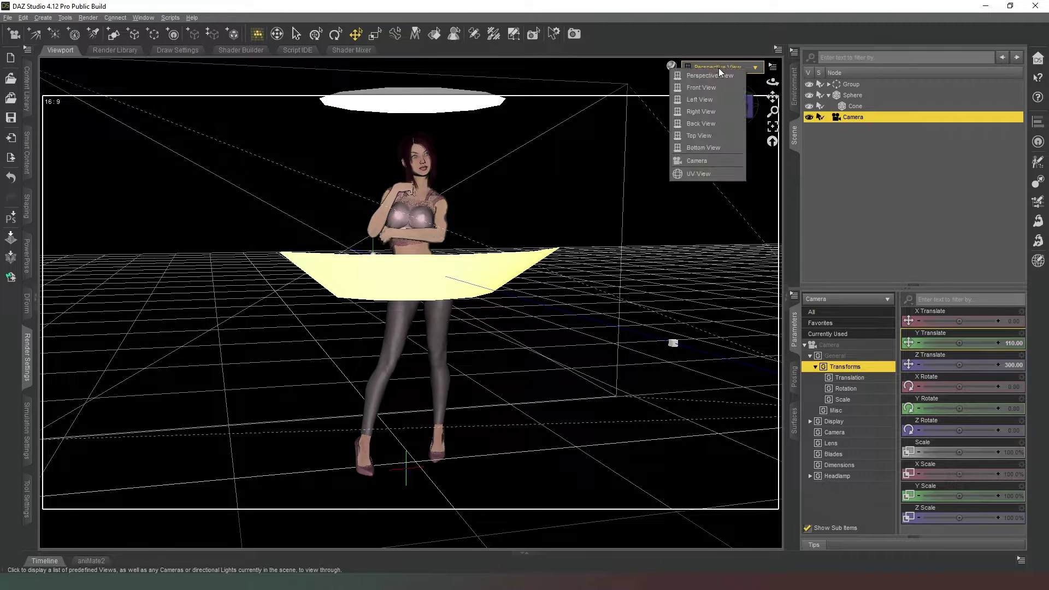
{"action": "left_click", "coordinate": [704, 148]}
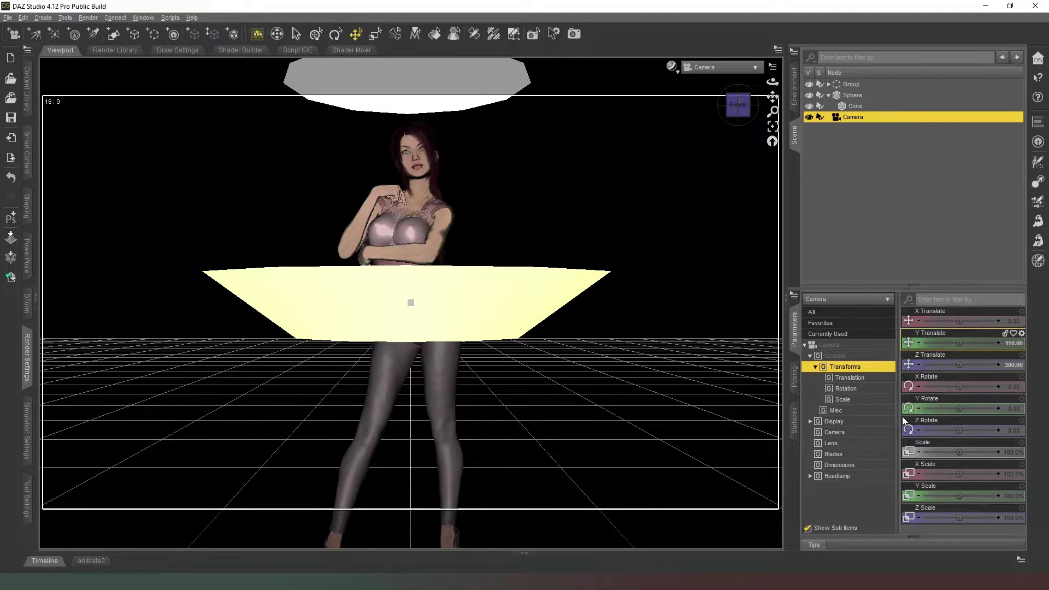
{"action": "left_click", "coordinate": [842, 433]}
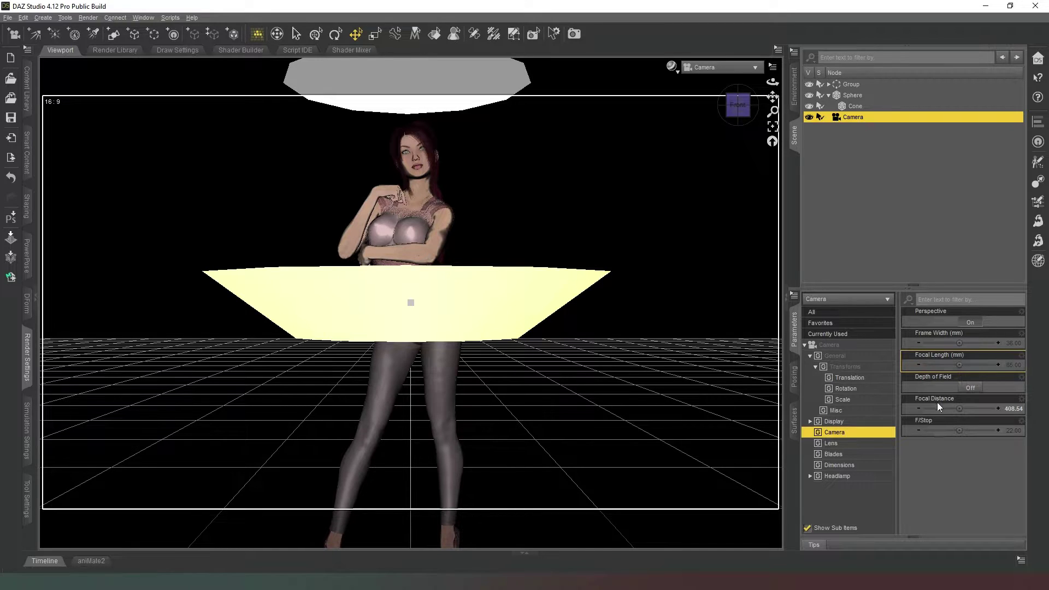
{"action": "left_click_drag", "start_coordinate": [959, 357], "coordinate": [981, 365]}
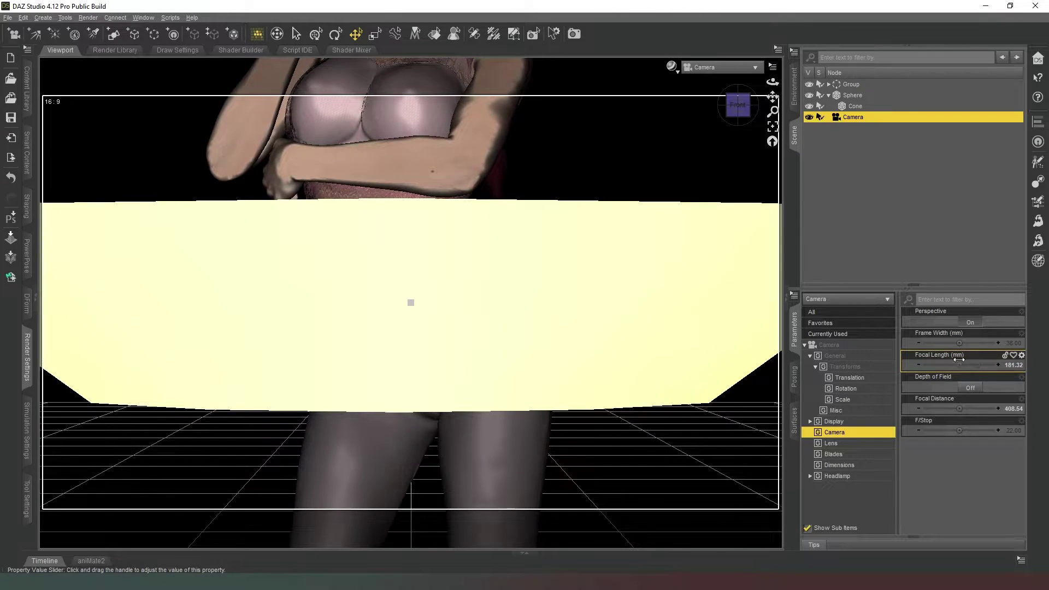
{"action": "left_click", "coordinate": [872, 346]}
{"action": "left_click_drag", "start_coordinate": [959, 342], "coordinate": [977, 342]}
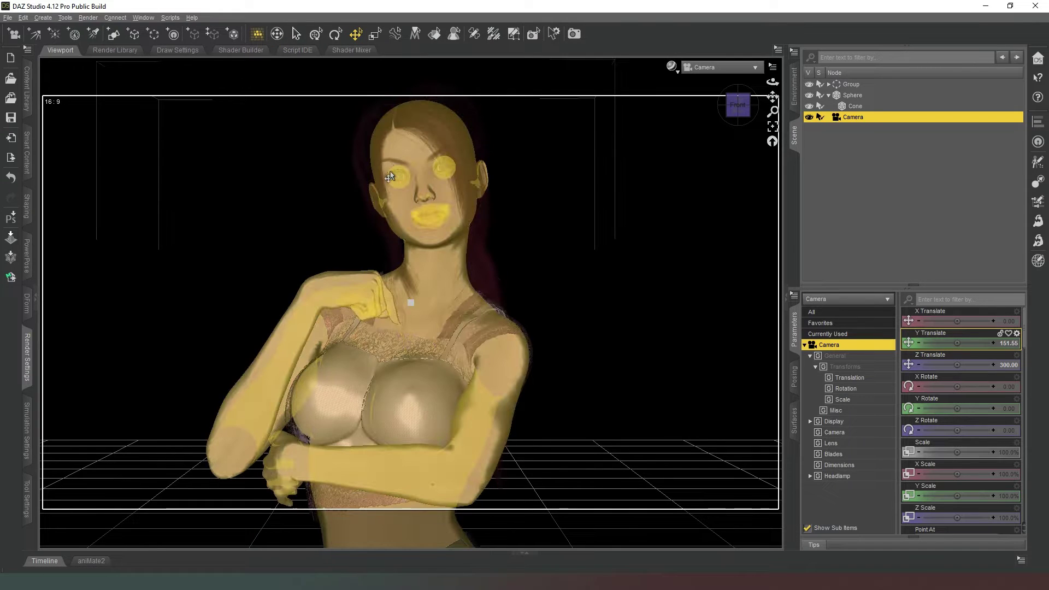
Set the Point At target of the figure's right eye to the camera.
{"action": "left_click", "coordinate": [398, 174]}
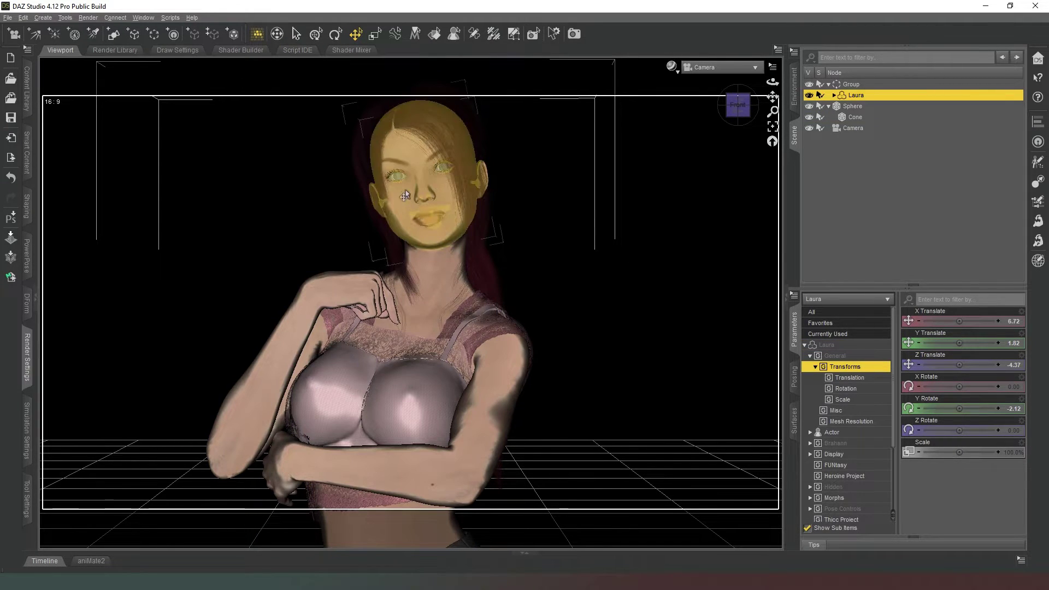
{"action": "left_click", "coordinate": [397, 174]}
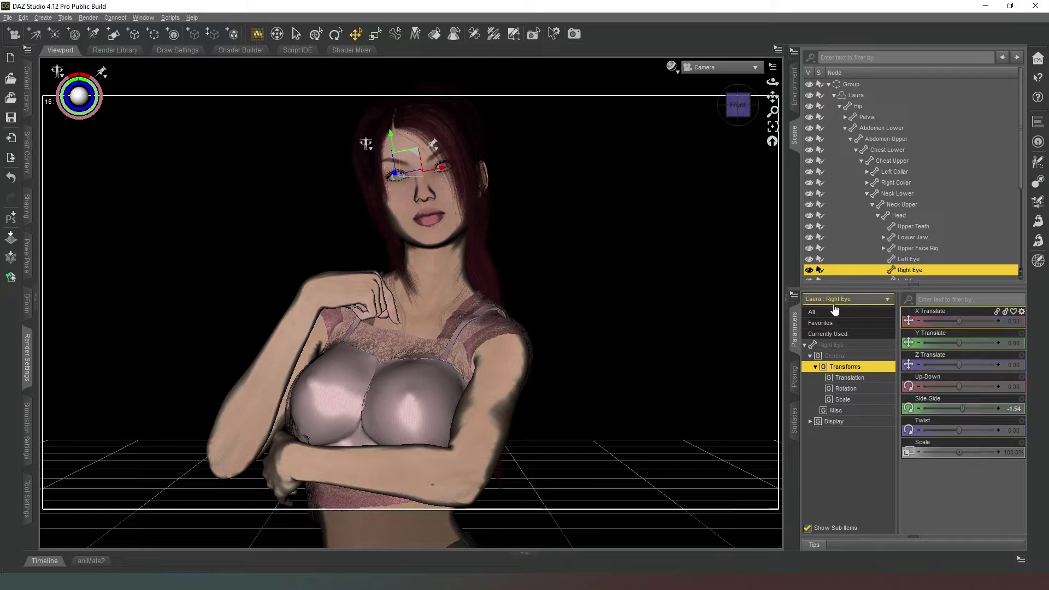
{"action": "left_click", "coordinate": [831, 345]}
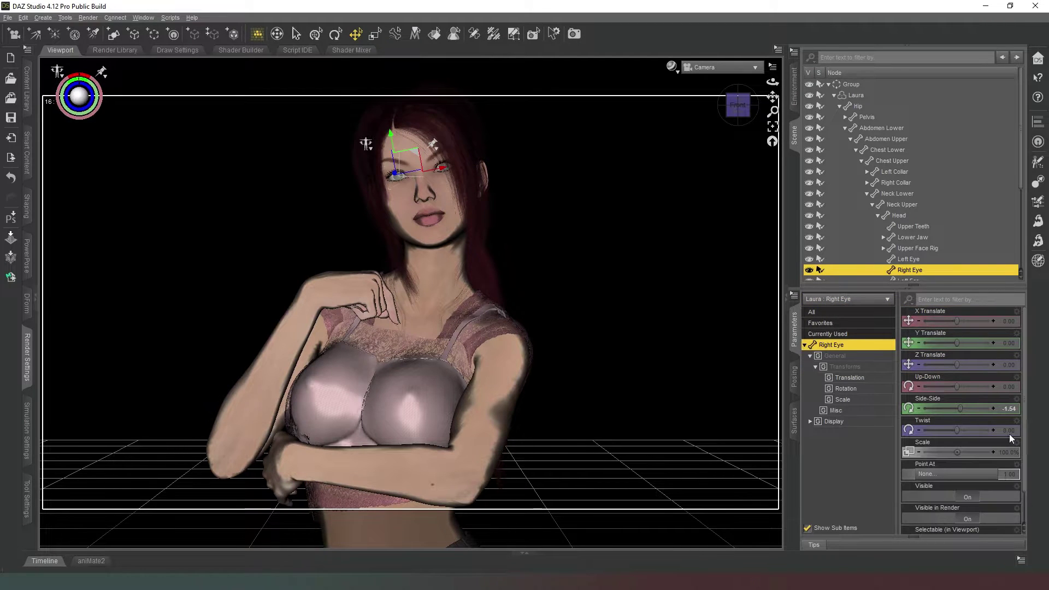
{"action": "left_click", "coordinate": [944, 475]}
{"action": "left_click", "coordinate": [490, 221]}
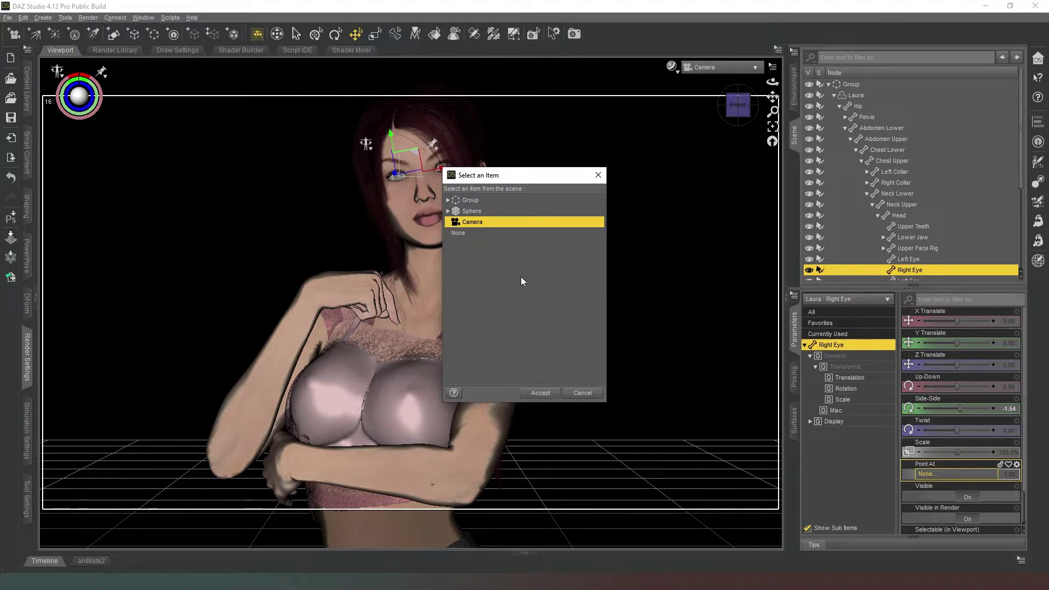
{"action": "left_click", "coordinate": [541, 392]}
Set the Point At target of the figure's left eye to the camera.
{"action": "left_click", "coordinate": [917, 258]}
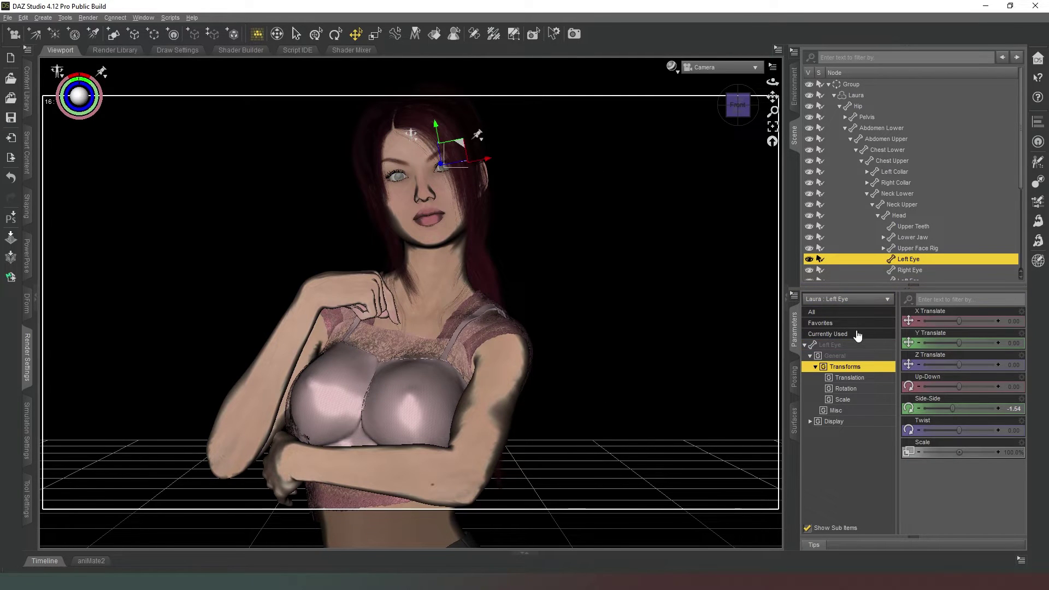
{"action": "left_click", "coordinate": [842, 345]}
{"action": "left_click", "coordinate": [950, 474]}
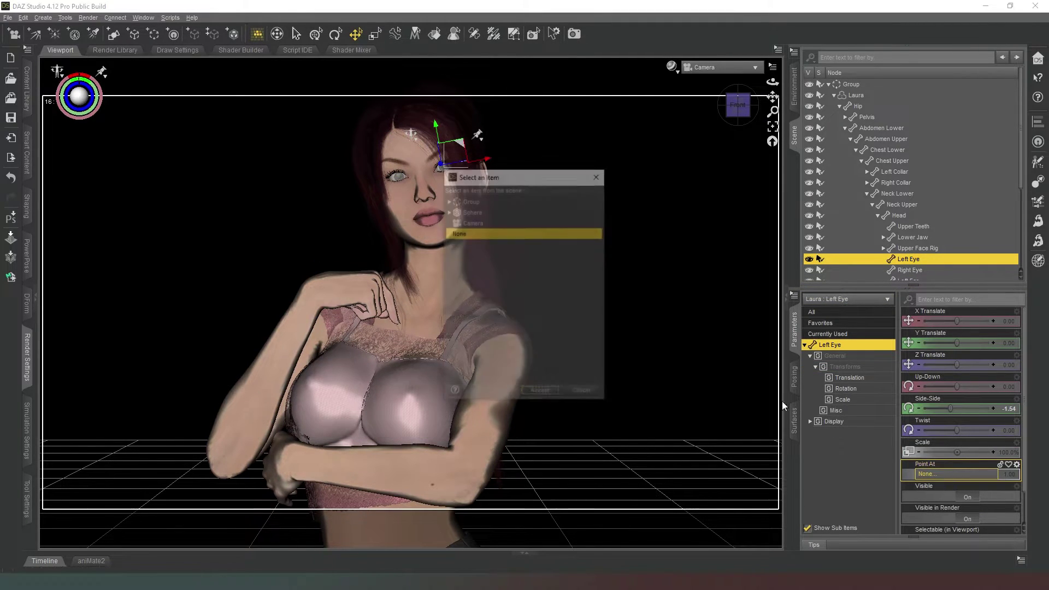
{"action": "left_click", "coordinate": [484, 221]}
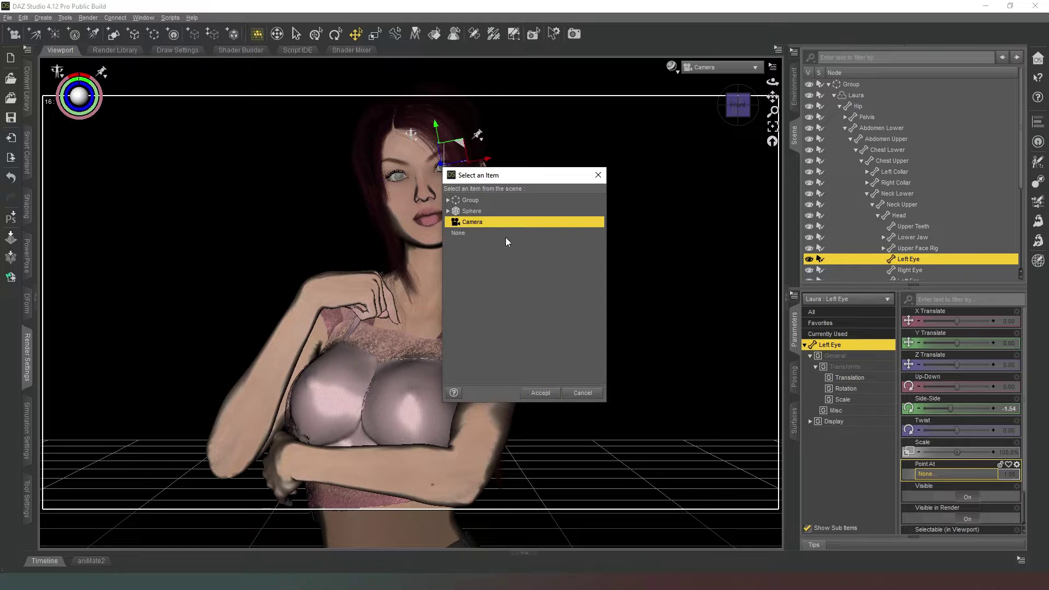
{"action": "left_click", "coordinate": [545, 393]}
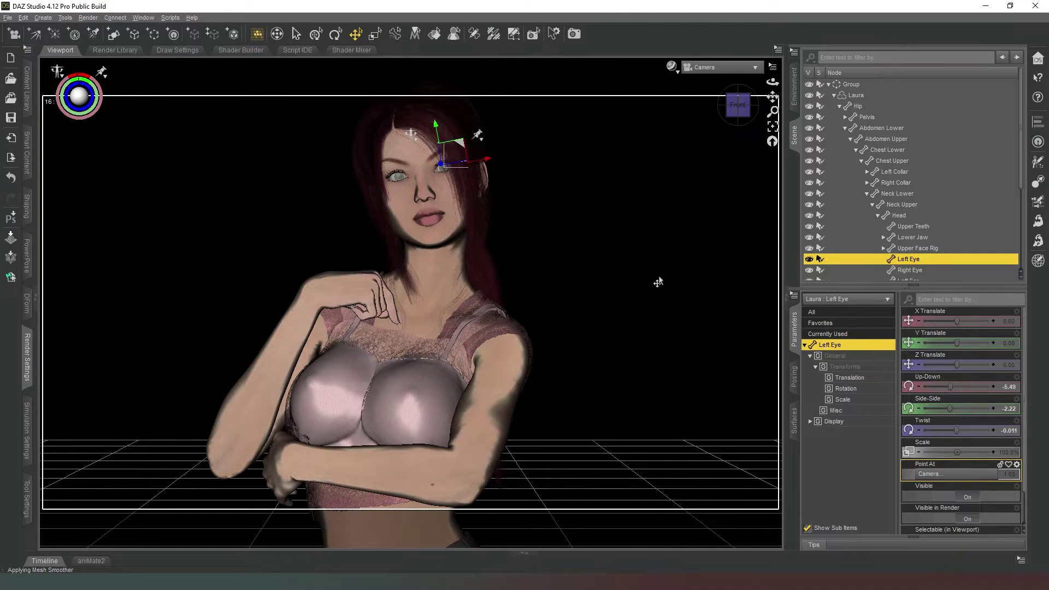
Deselect everything and preview the camera view with the NVIDIA Iray draw style.
{"action": "left_click", "coordinate": [642, 279]}
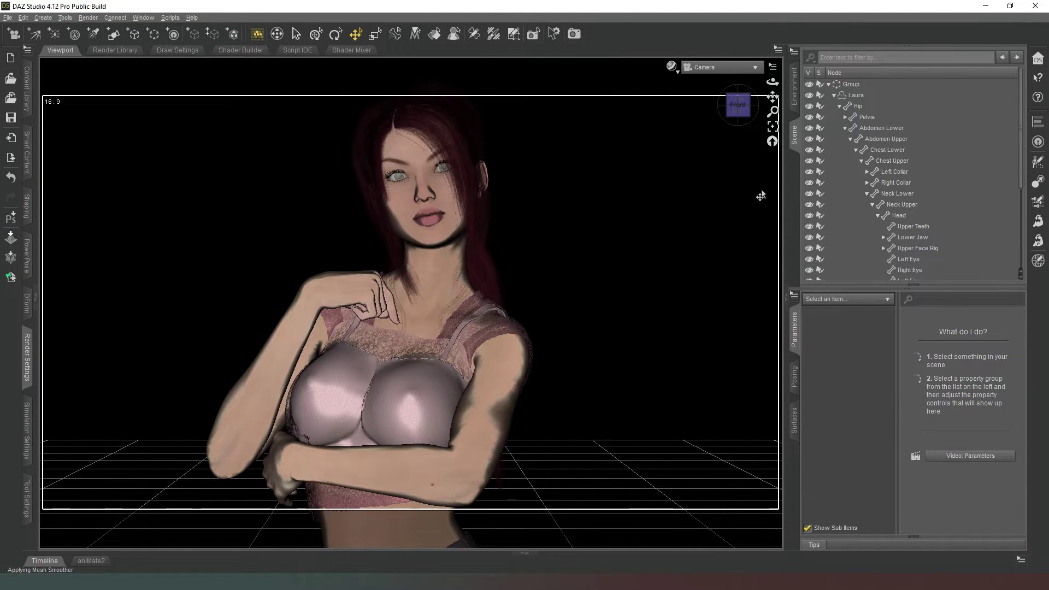
{"action": "left_click", "coordinate": [676, 71]}
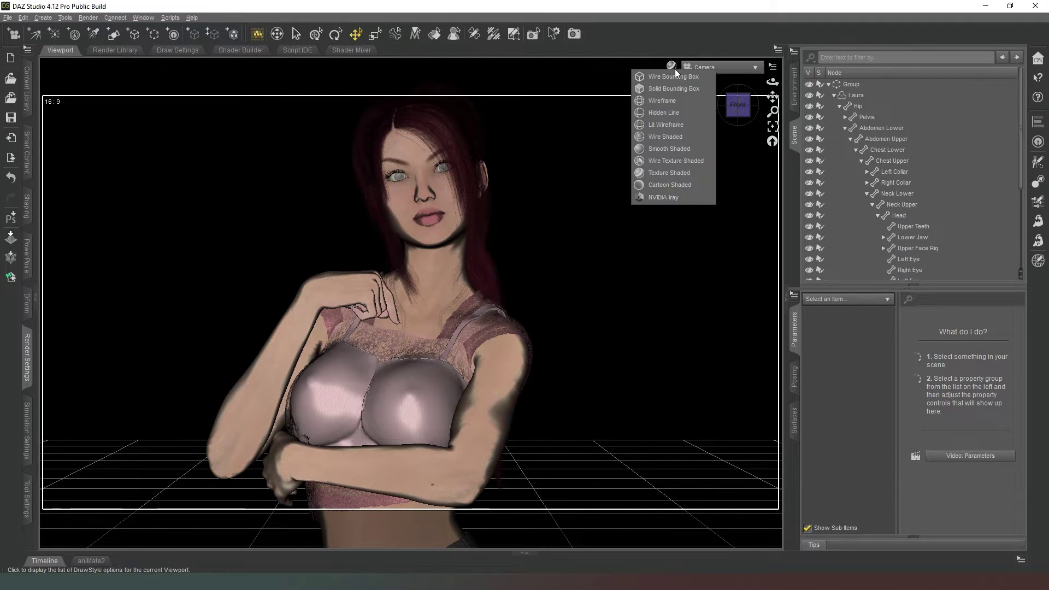
{"action": "left_click", "coordinate": [671, 200]}
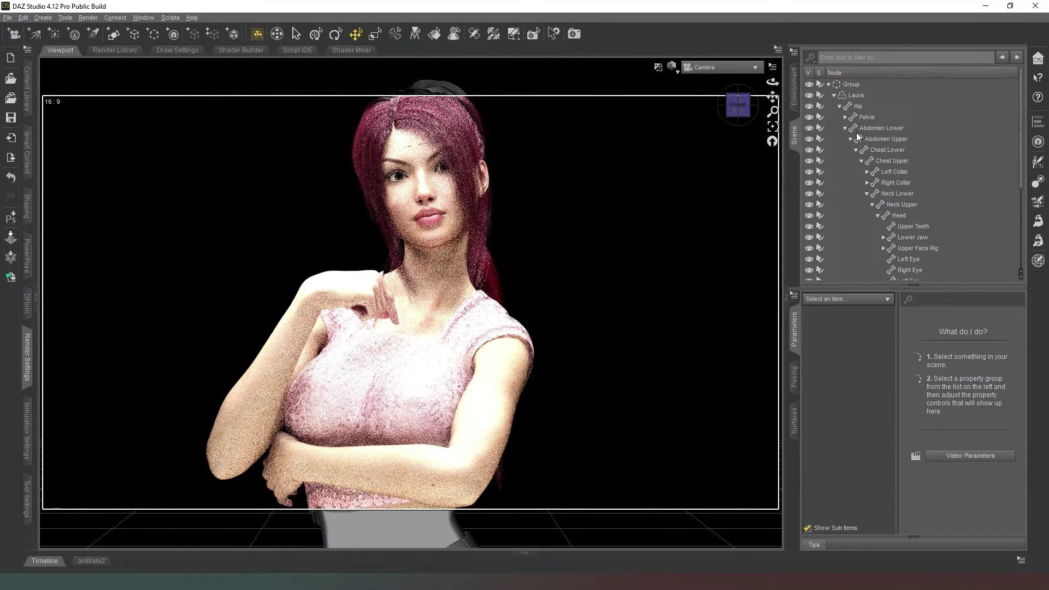
Change the sphere's Emission Color to a darker orange of 0.68, 0.34, 0.10.
{"action": "left_click", "coordinate": [835, 95]}
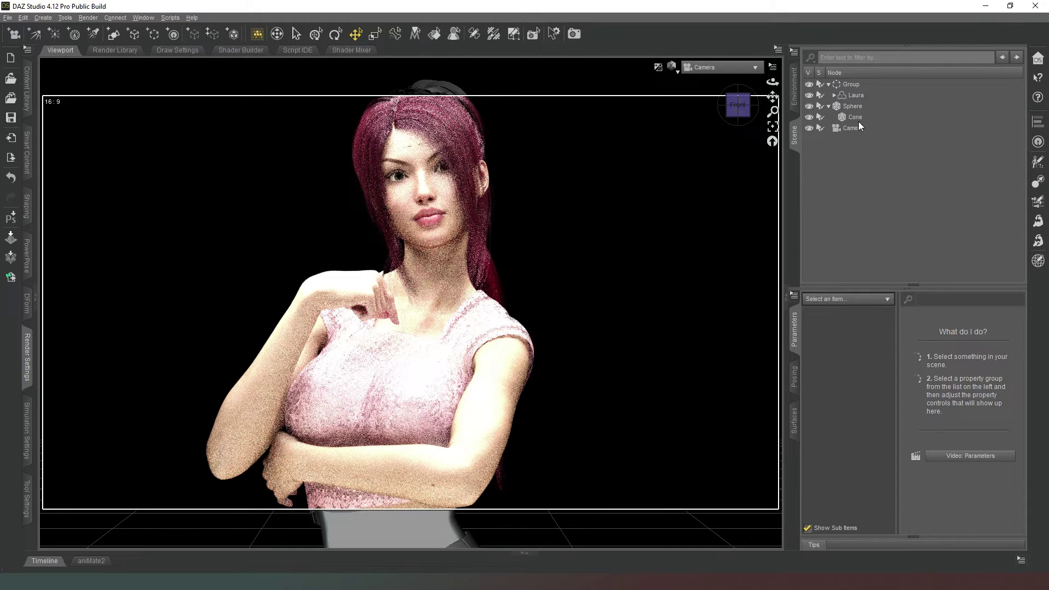
{"action": "left_click", "coordinate": [858, 107]}
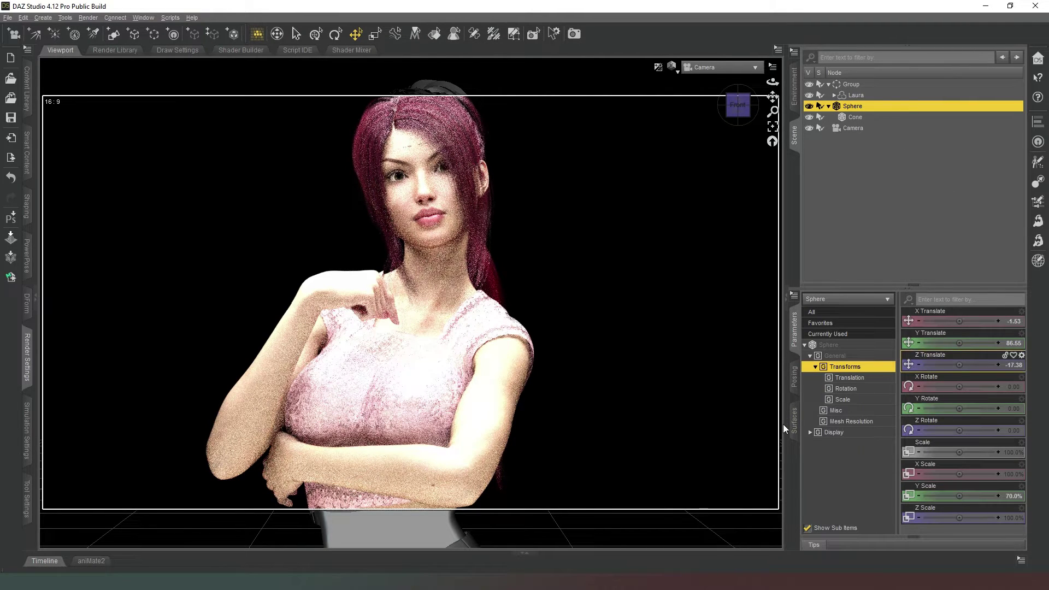
{"action": "left_click", "coordinate": [799, 418]}
{"action": "left_click", "coordinate": [840, 430]}
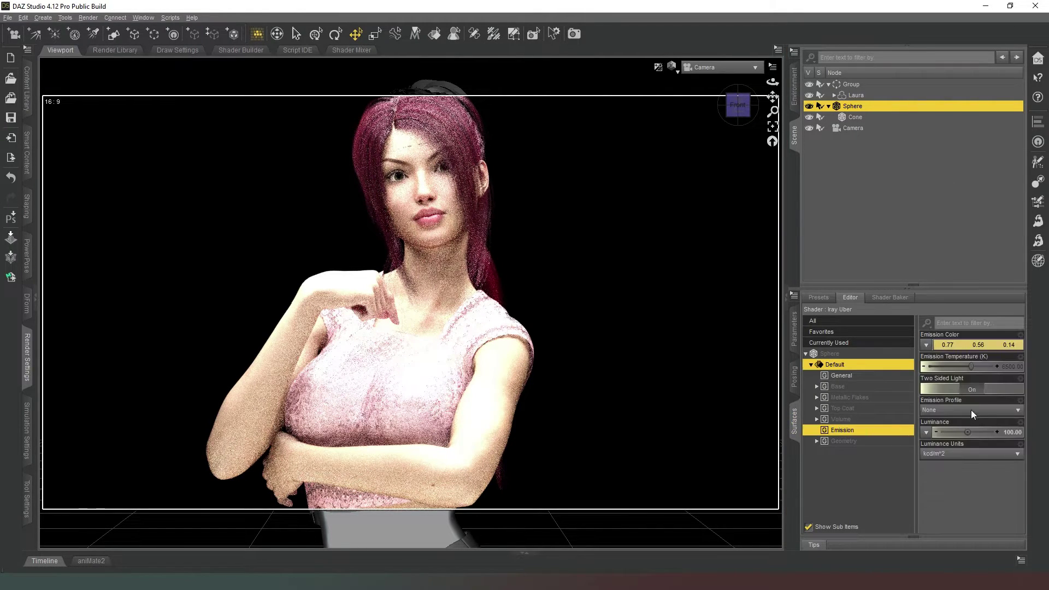
{"action": "left_click", "coordinate": [977, 346]}
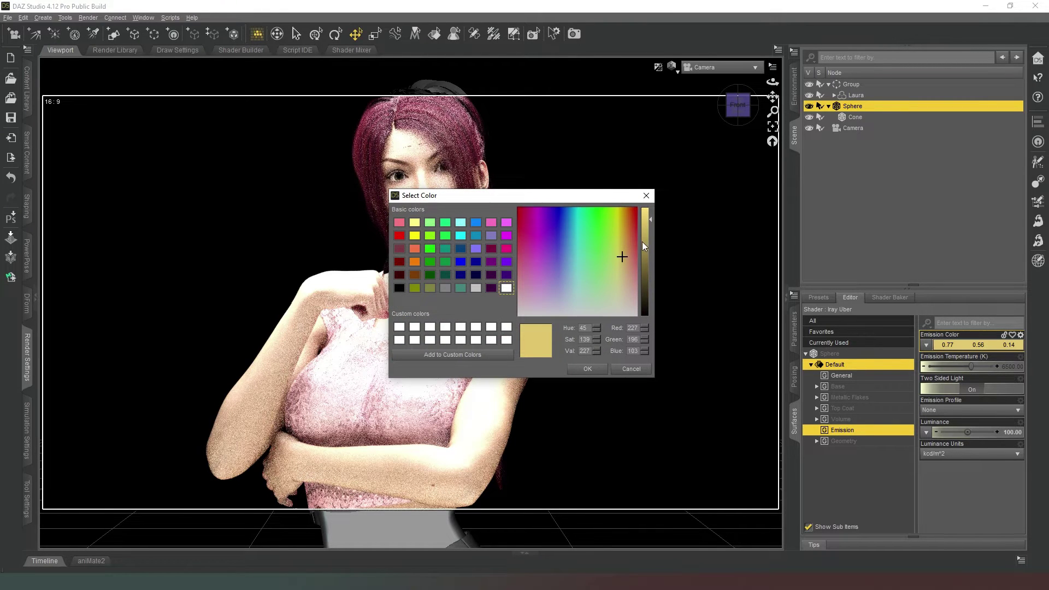
{"action": "left_click", "coordinate": [627, 254]}
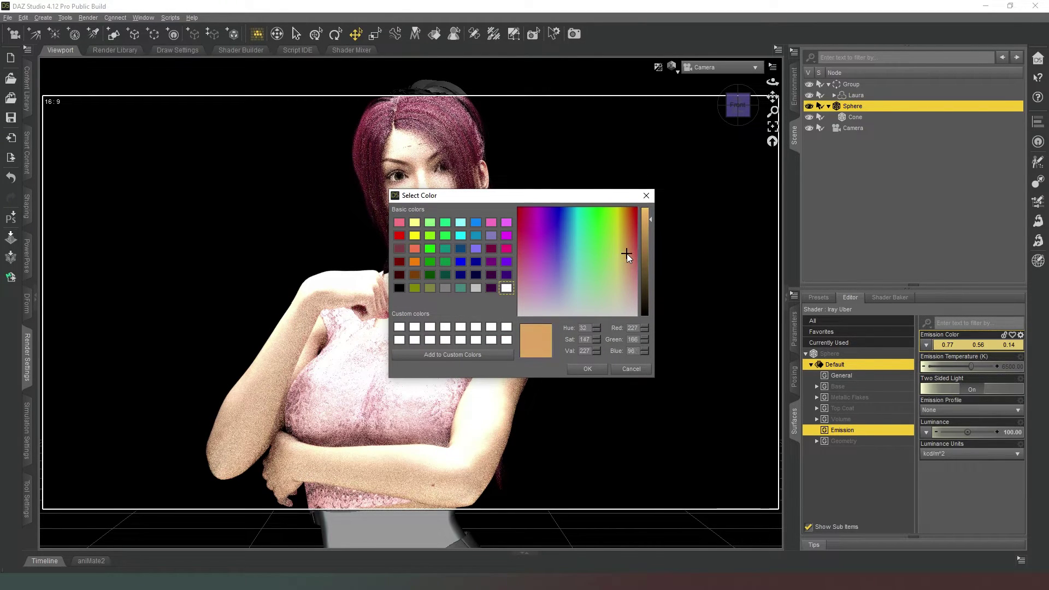
{"action": "left_click", "coordinate": [648, 229]}
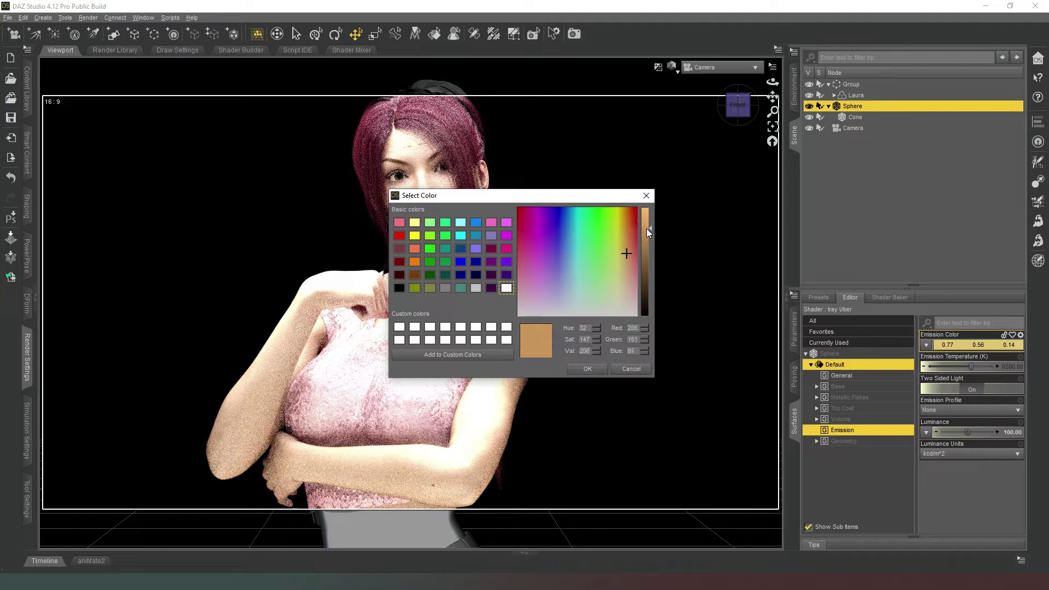
{"action": "left_click", "coordinate": [596, 370]}
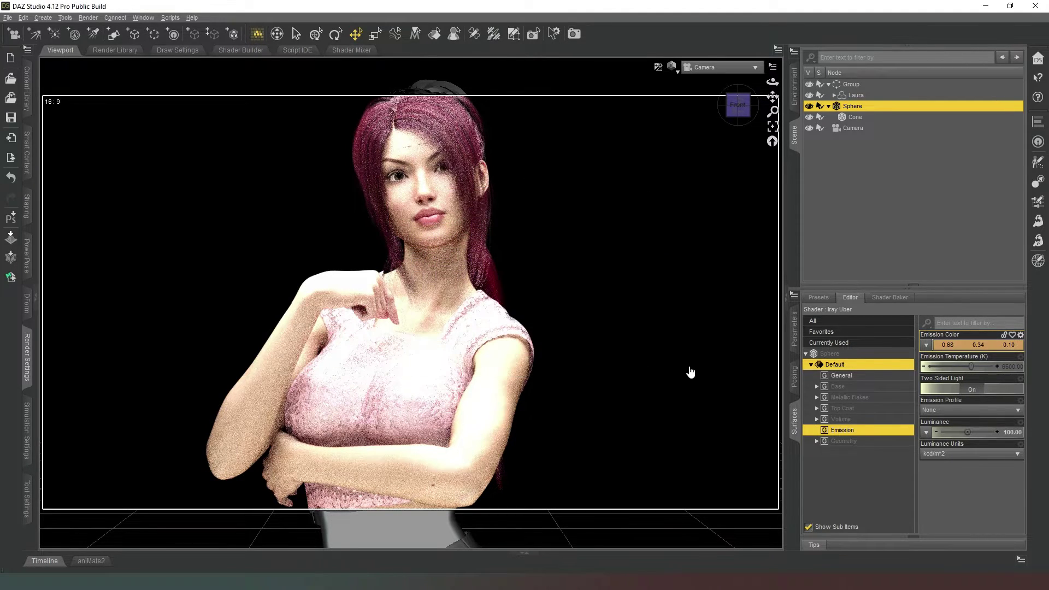